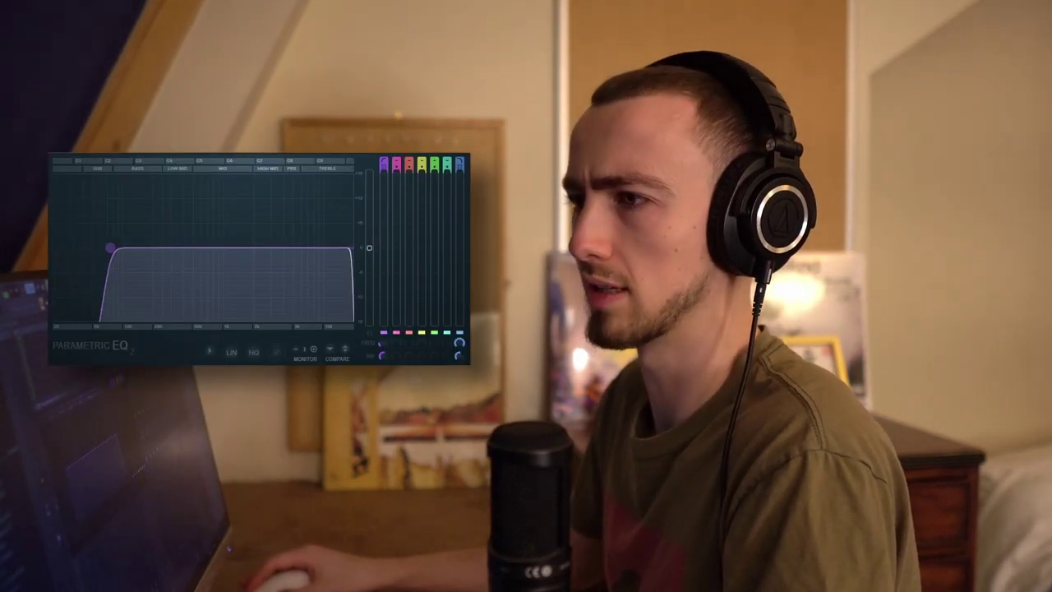
# Lower the high-cut frequency in Parametric EQ 2 to roll off the top end
pyautogui.moveTo(350, 255); pyautogui.dragTo(312, 255)
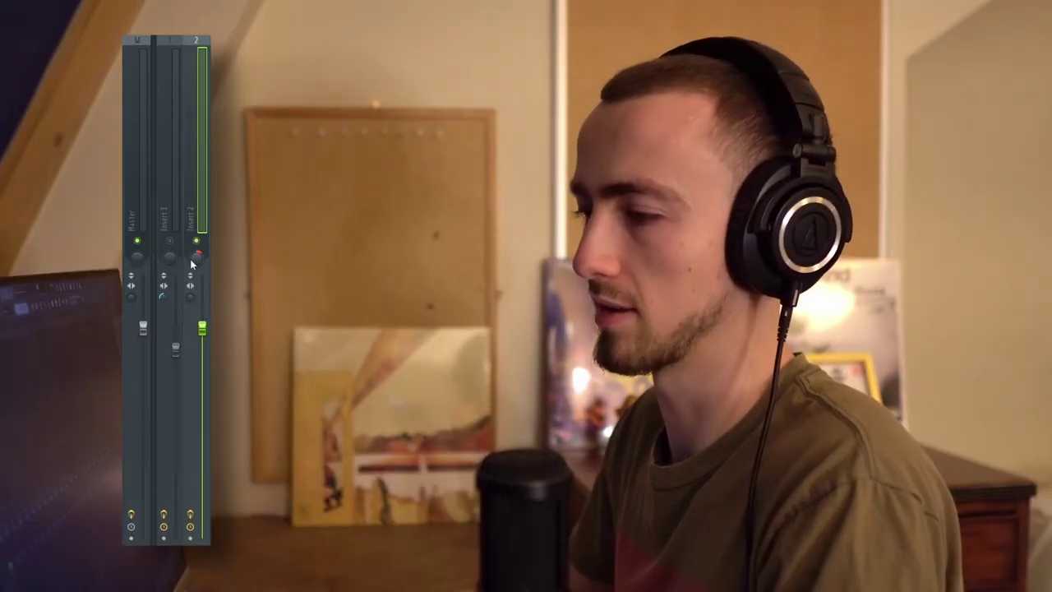
# Play Insert 1 and Insert 2 together and lower Insert 2's mixer volume slightly
pyautogui.click(169, 260)
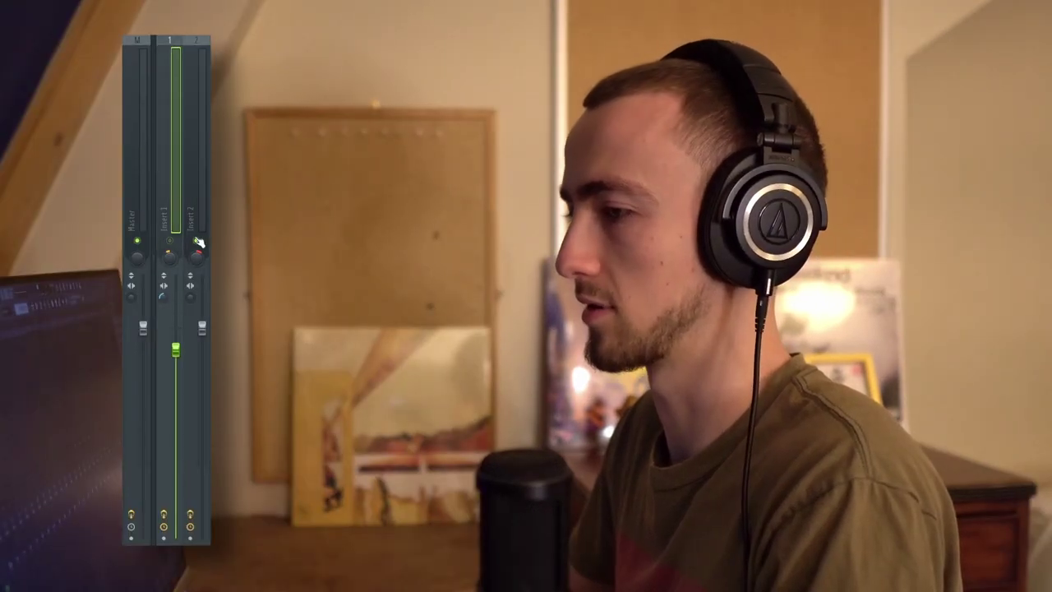
pyautogui.press('space')
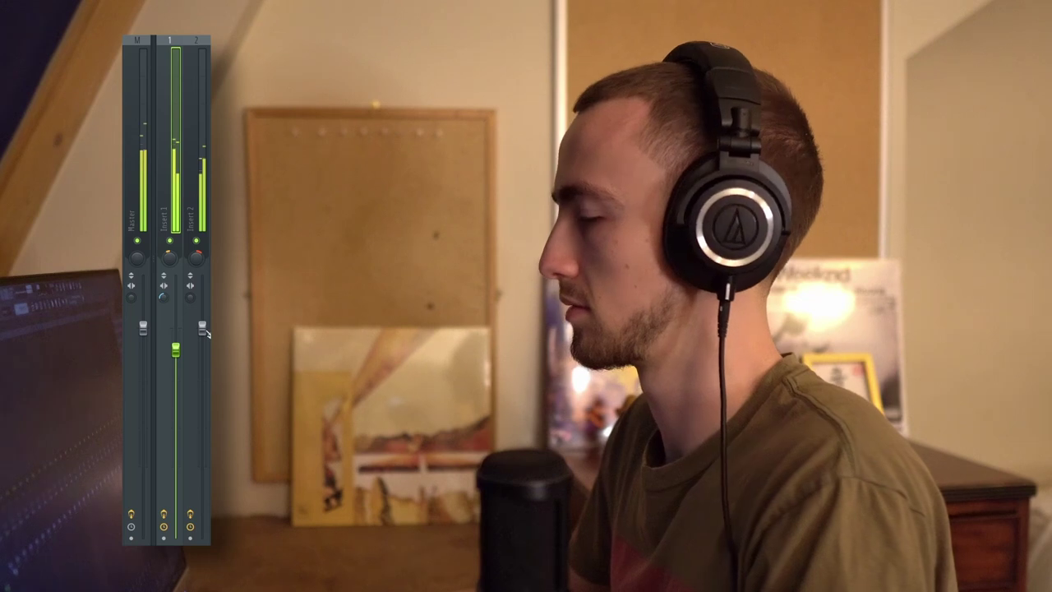
pyautogui.moveTo(205, 331); pyautogui.dragTo(206, 345)
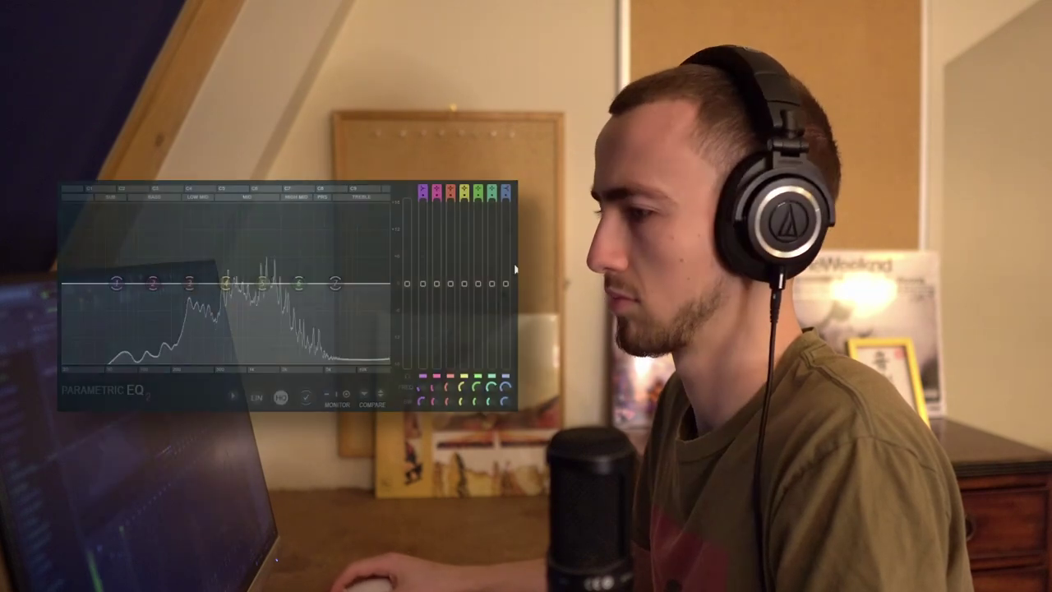
# Shape a low cut in the bass range and a high cut in the upper range with Parametric EQ 2
pyautogui.moveTo(145, 328); pyautogui.dragTo(151, 284)
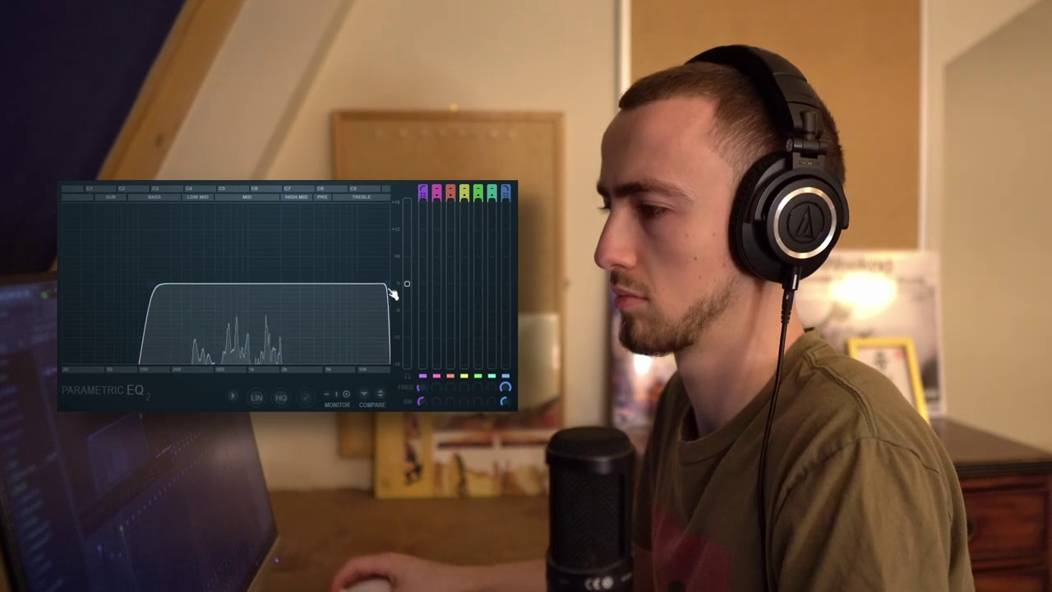
pyautogui.moveTo(387, 284); pyautogui.dragTo(329, 283)
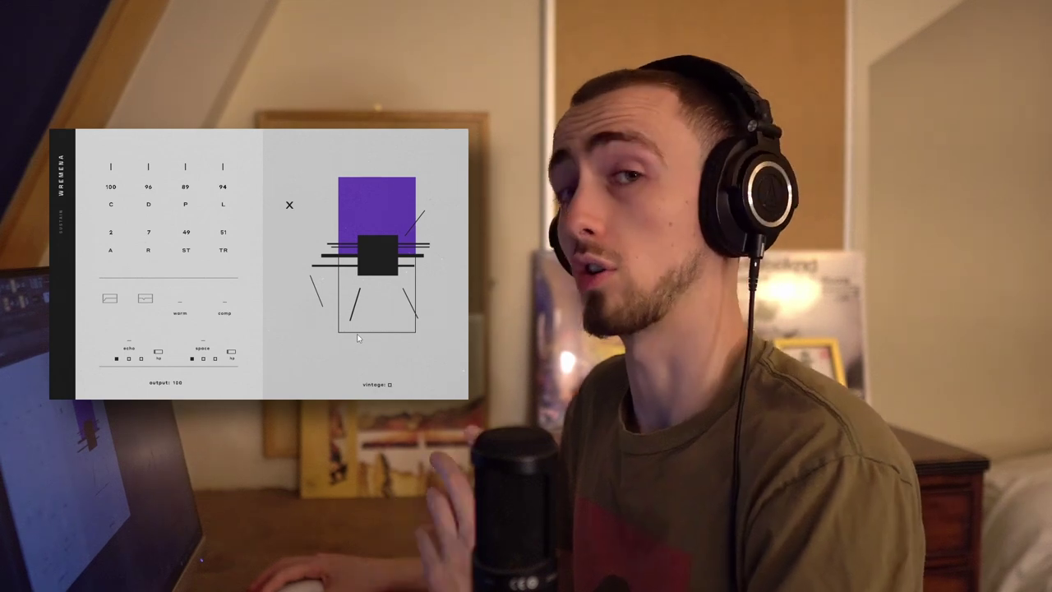
# Toggle the vintage option of the Wremena instrument
pyautogui.click(390, 384)
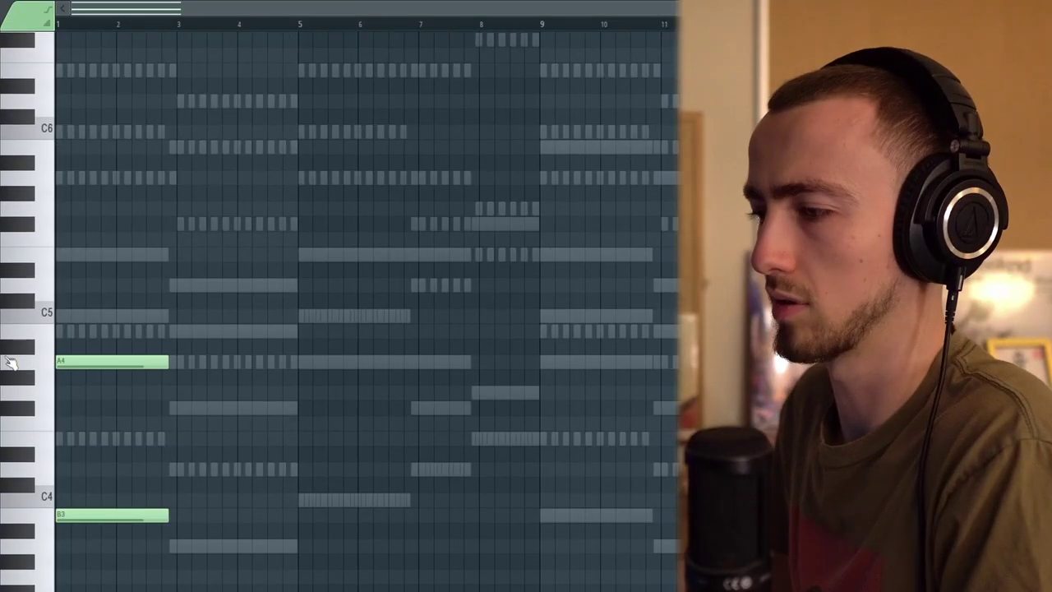
# Add C5 and E5 notes to the first chord, matching the length of its B3 and A4 notes
pyautogui.click(95, 316)
pyautogui.moveTo(94, 237); pyautogui.dragTo(95, 249)
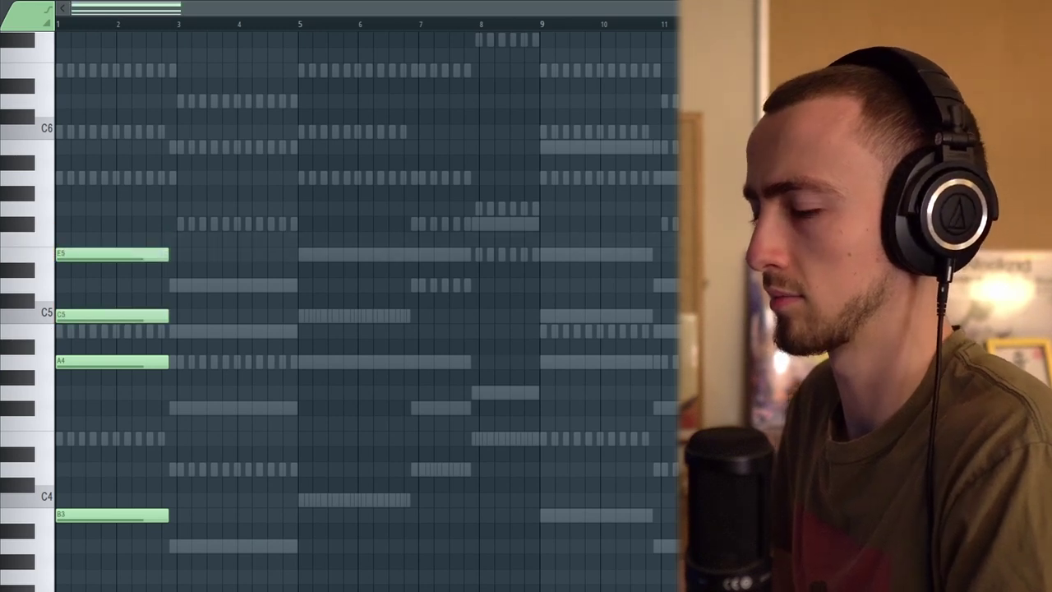
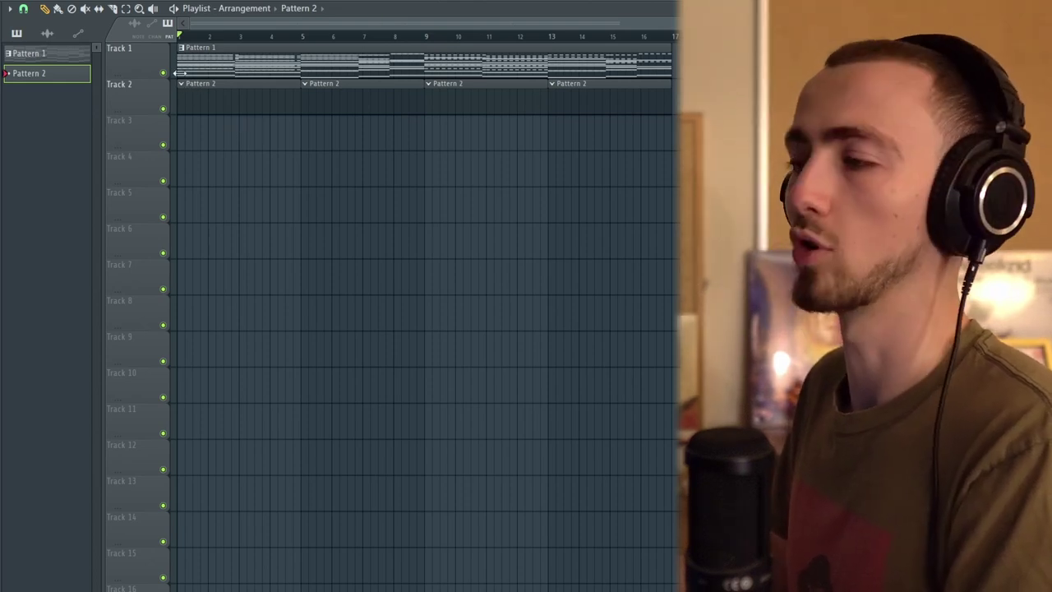
# Fill every fourth step of the MJCOLE subby channel in Pattern 2 and play the arrangement
pyautogui.press('F6')
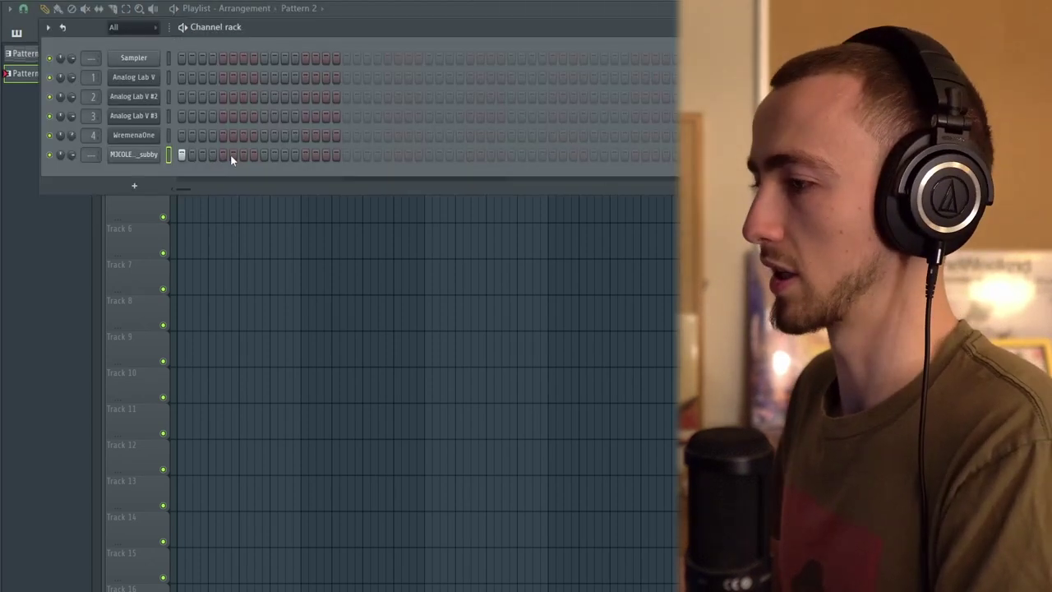
pyautogui.rightClick(141, 158)
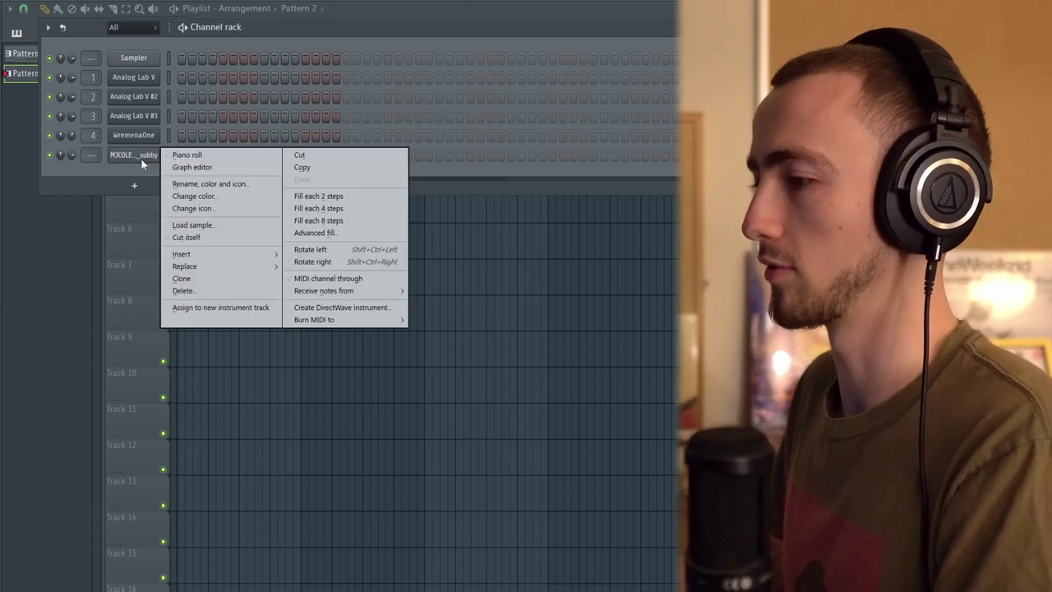
pyautogui.click(318, 196)
pyautogui.press('F6')
pyautogui.press('space')
pyautogui.press('F6')
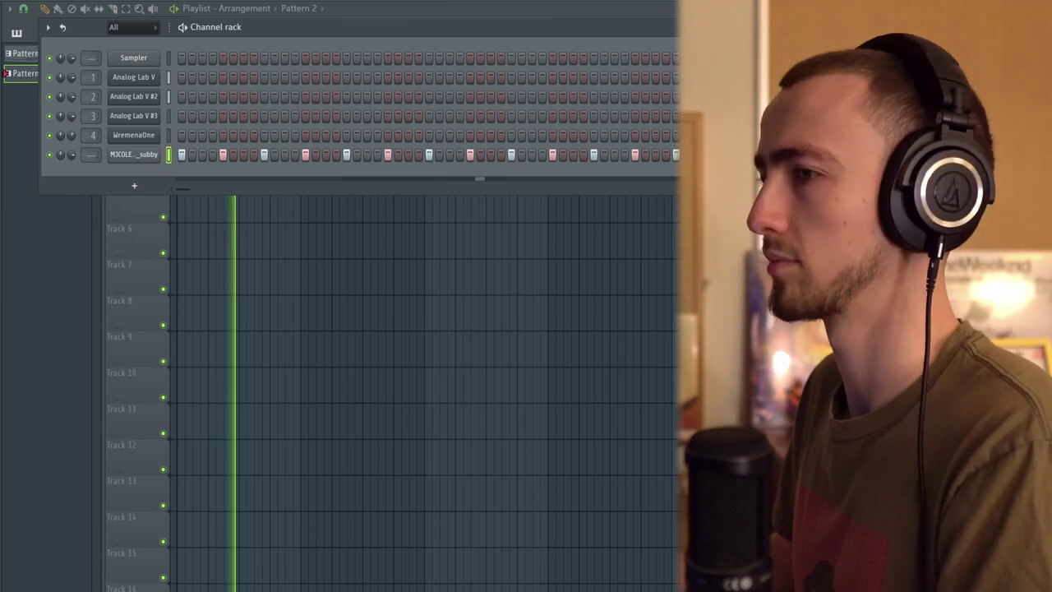
pyautogui.press('F6')
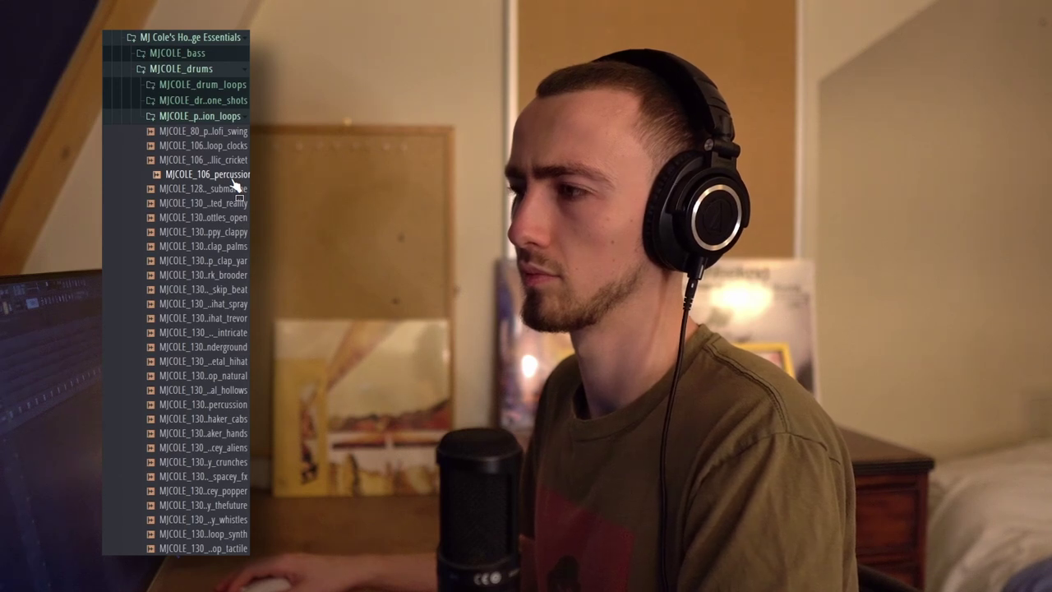
# Audition samples in the MJCOLE percussion loops folder and bring one into the project
pyautogui.click(234, 146)
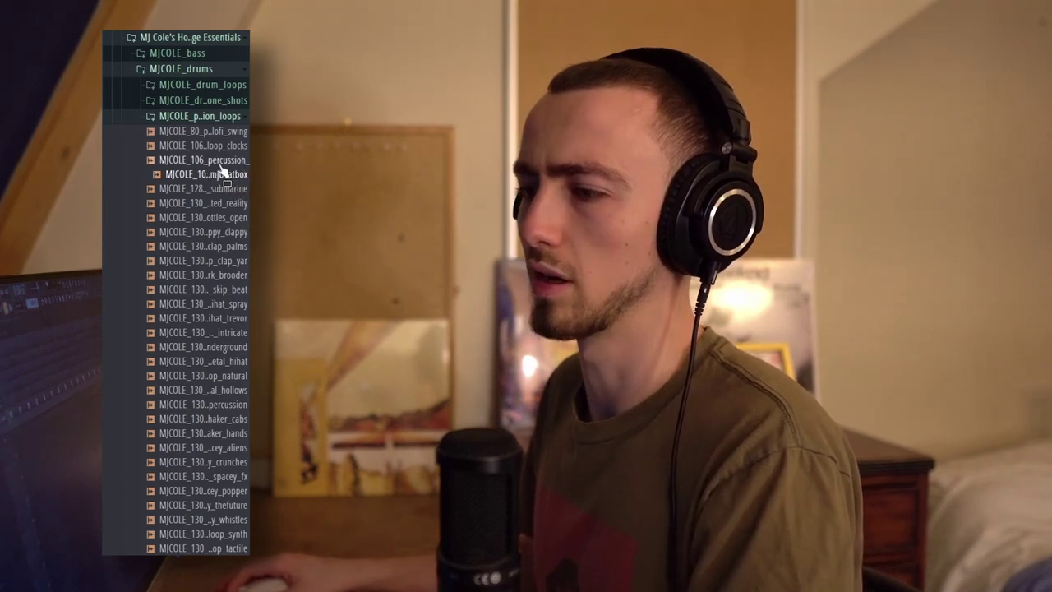
pyautogui.moveTo(212, 186); pyautogui.dragTo(283, 249)
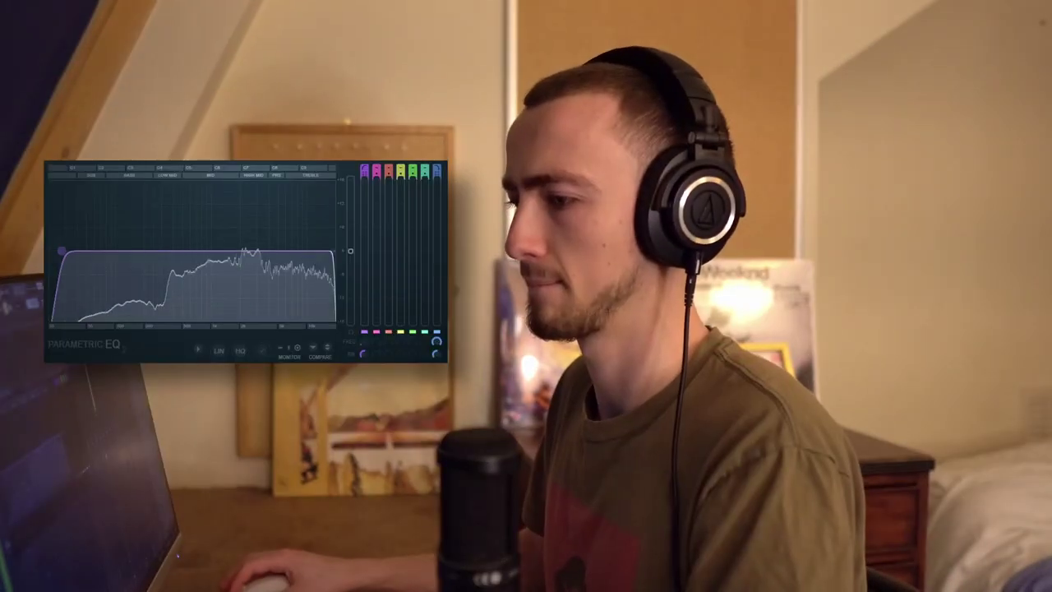
# Narrow the percussion sound in Parametric EQ 2 by raising the low cut and adjusting the high cut
pyautogui.moveTo(62, 251); pyautogui.dragTo(132, 251)
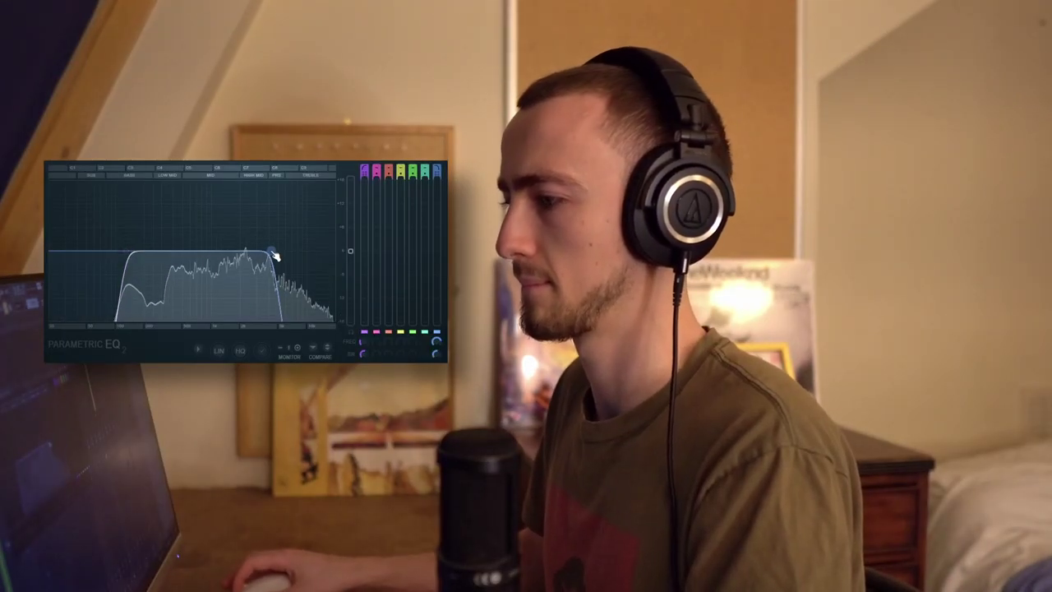
pyautogui.scroll(-3, 276, 256)
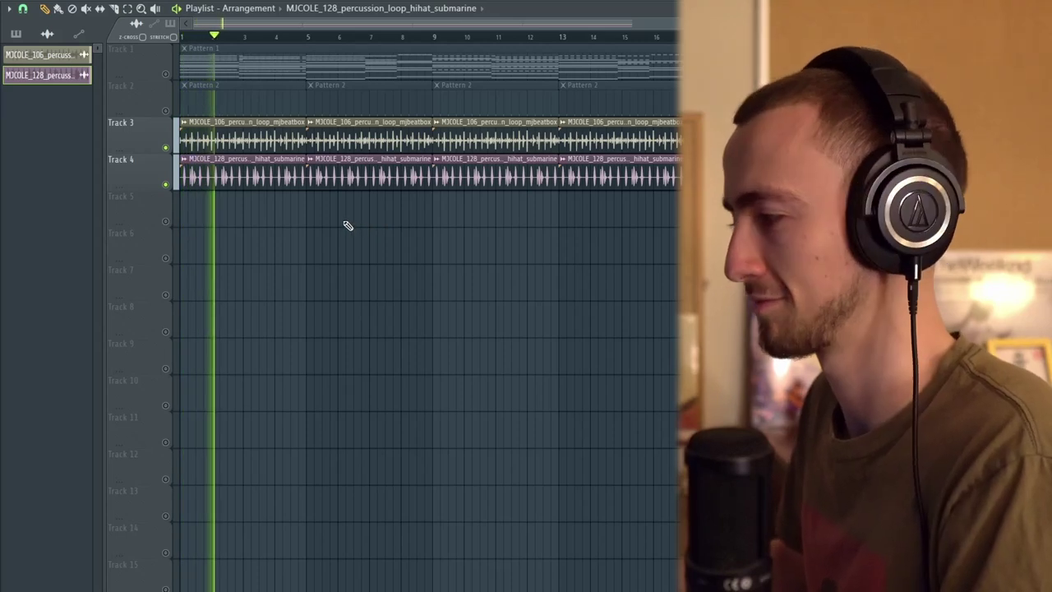
# Unmute Track 2 alongside the two percussion loop tracks and restart playback
pyautogui.press('space')
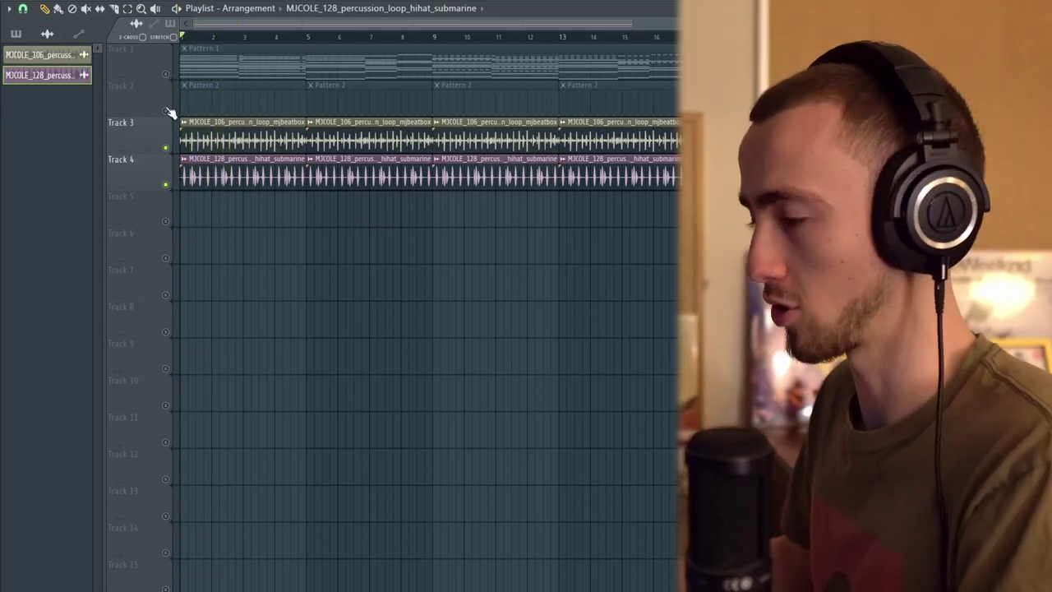
pyautogui.click(166, 111)
pyautogui.press('space')
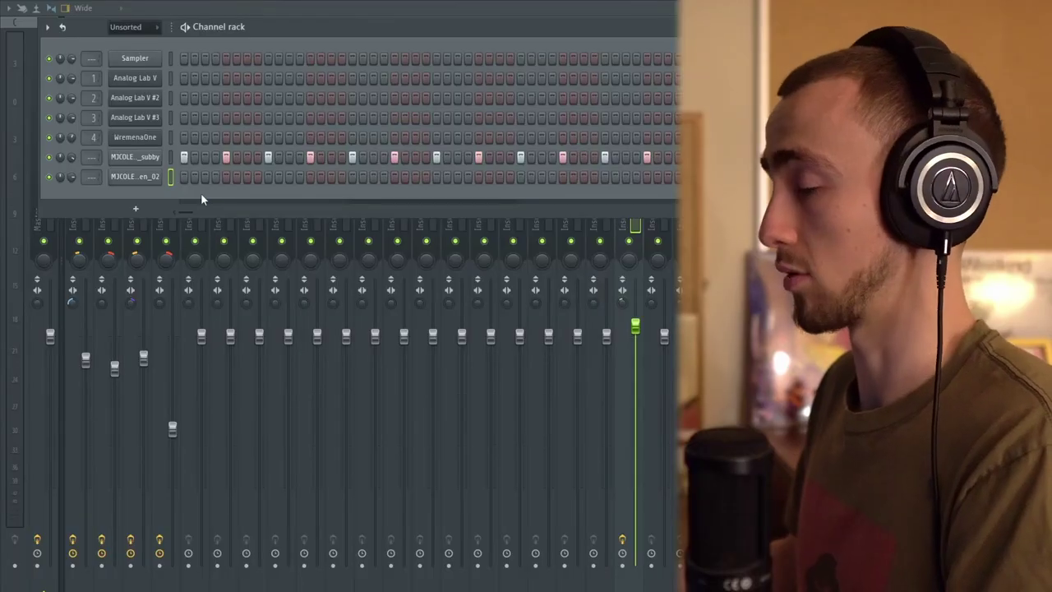
# Place MJCOLE_hihat_open_02 hits on C5 at the offbeats between the kicks, starting on the third step
pyautogui.click(205, 176)
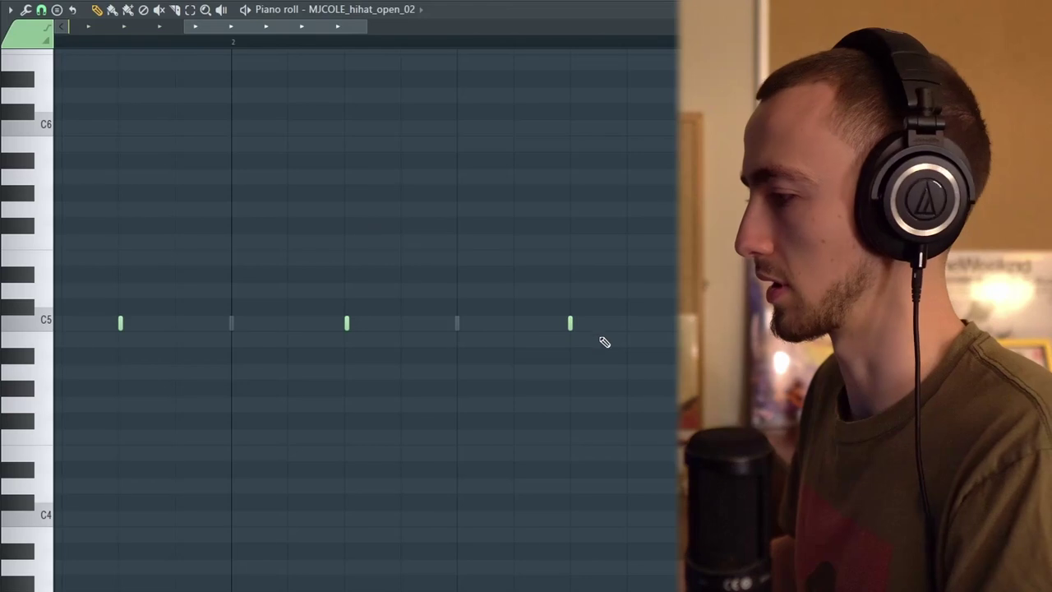
pyautogui.moveTo(556, 362); pyautogui.dragTo(559, 361)
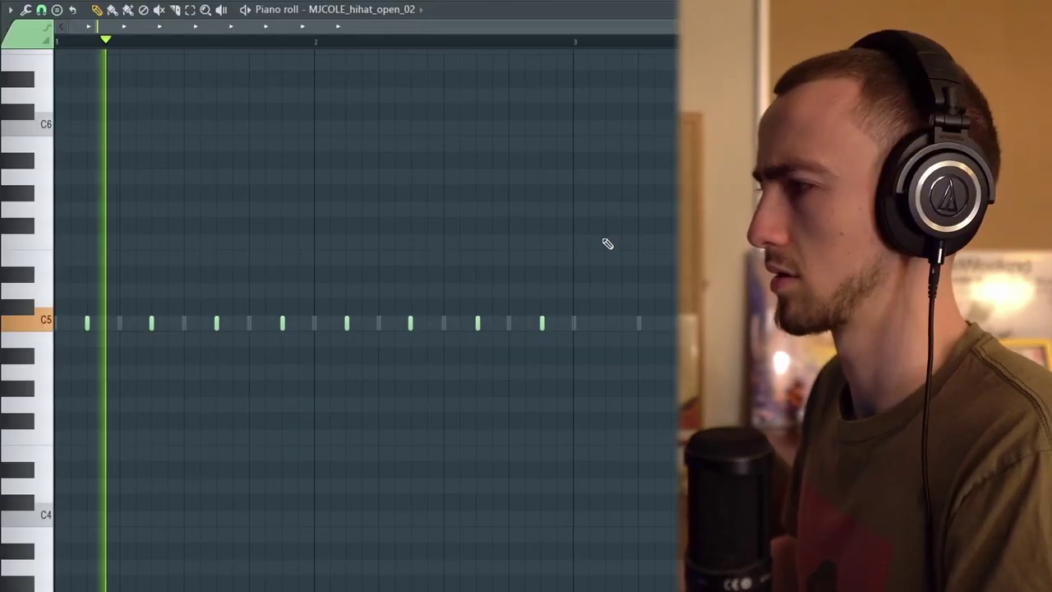
# Set the piano roll snap to Step and duplicate all the open hi-hat notes after the existing ones
pyautogui.click(41, 9)
pyautogui.click(63, 164)
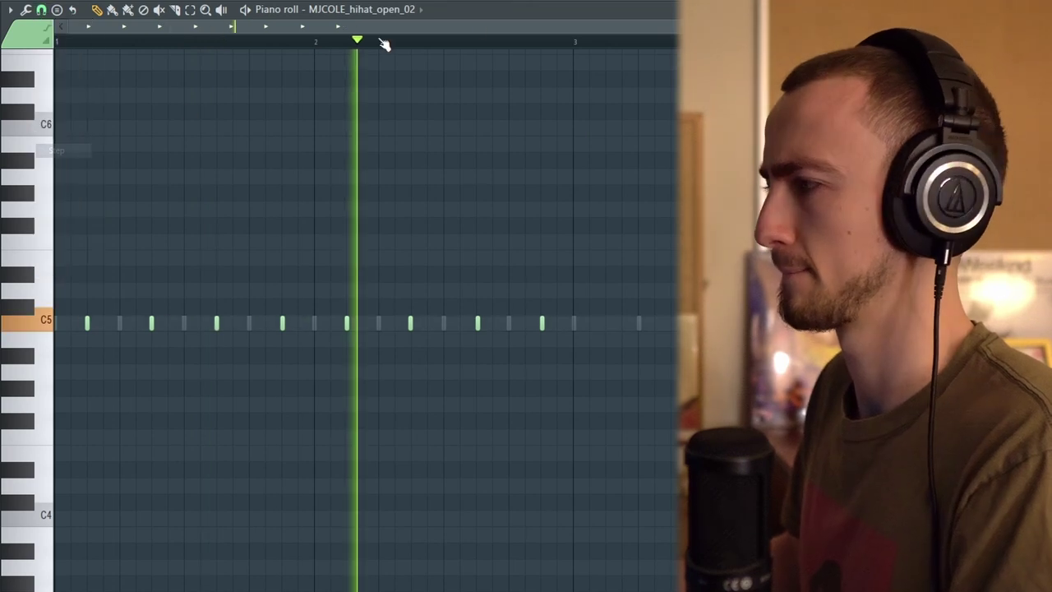
pyautogui.hotkey('ctrl', 'a')
pyautogui.hotkey('ctrl', 'b')
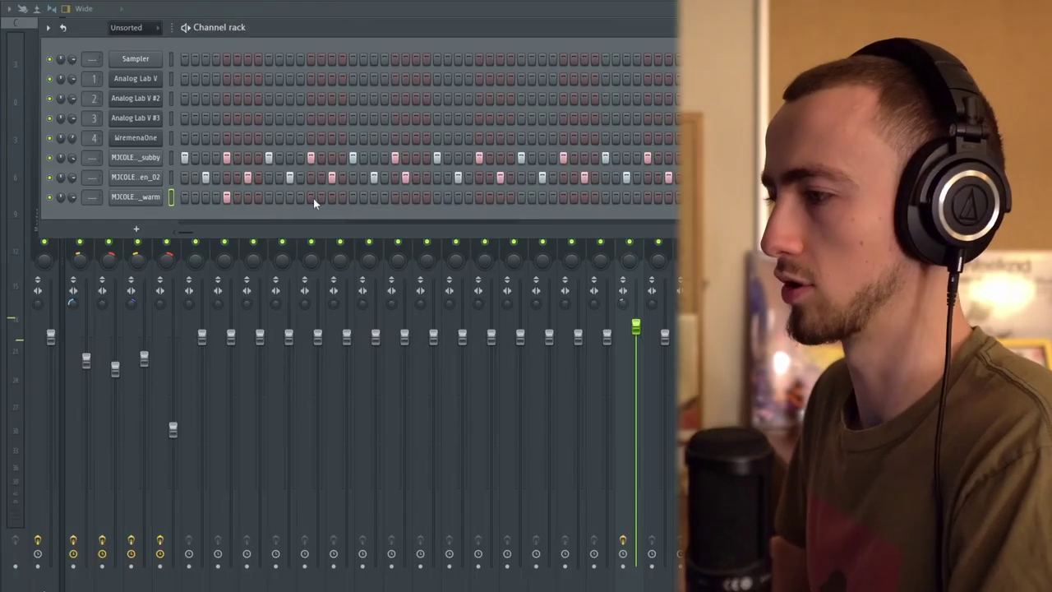
# Duplicate the MJCOLE_clap_warm hits from bar 1 into bar 2 and continue them on beat 2 of bar 3
pyautogui.rightClick(164, 196)
pyautogui.click(195, 198)
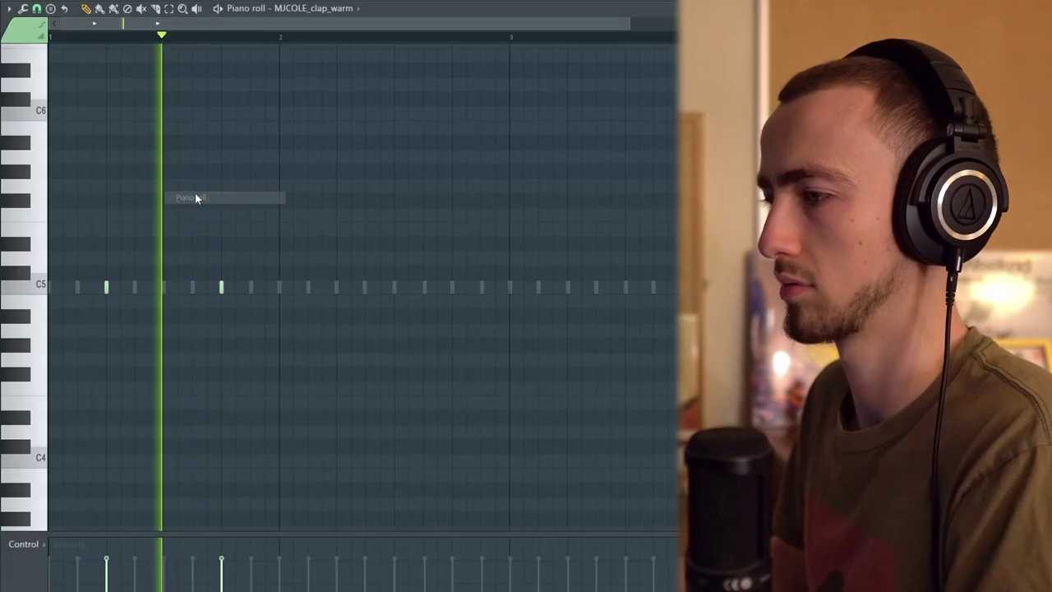
pyautogui.moveTo(366, 345); pyautogui.dragTo(51, 208)
pyautogui.hotkey('ctrl', 'b')
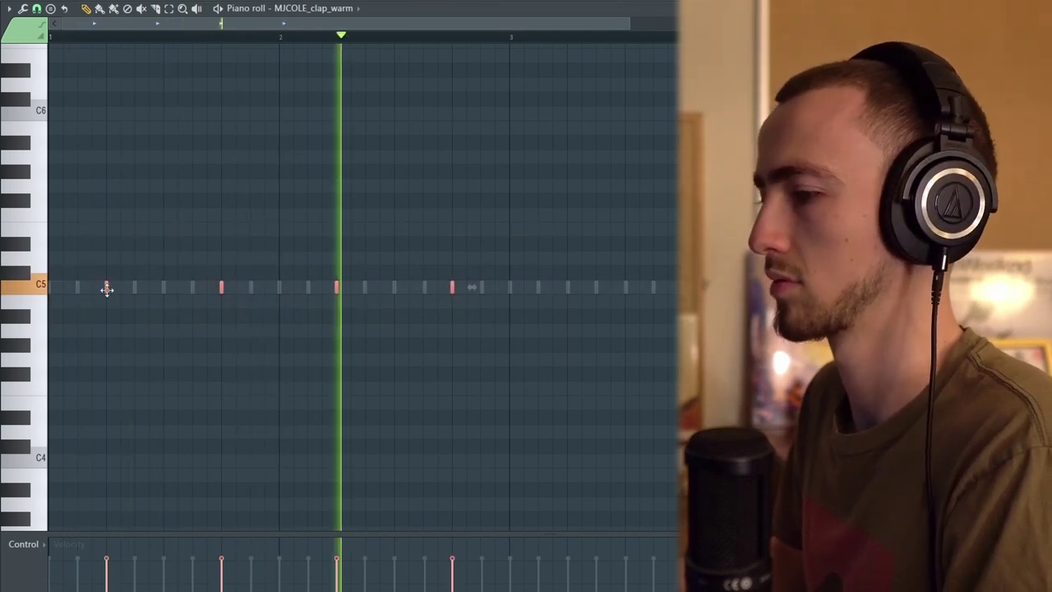
pyautogui.click(581, 287)
pyautogui.moveTo(584, 298); pyautogui.dragTo(568, 294)
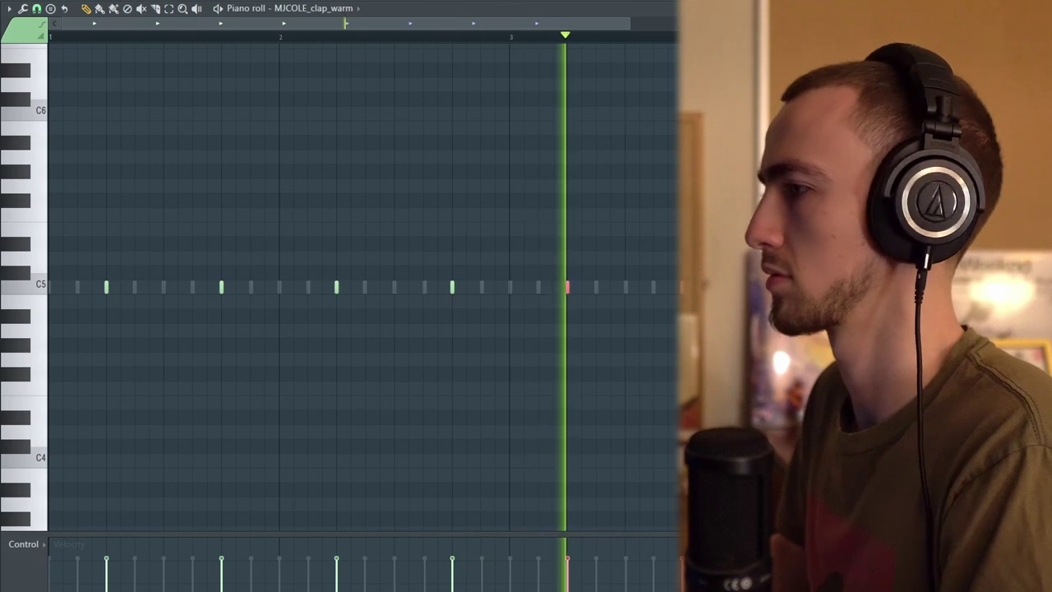
pyautogui.press('F6')
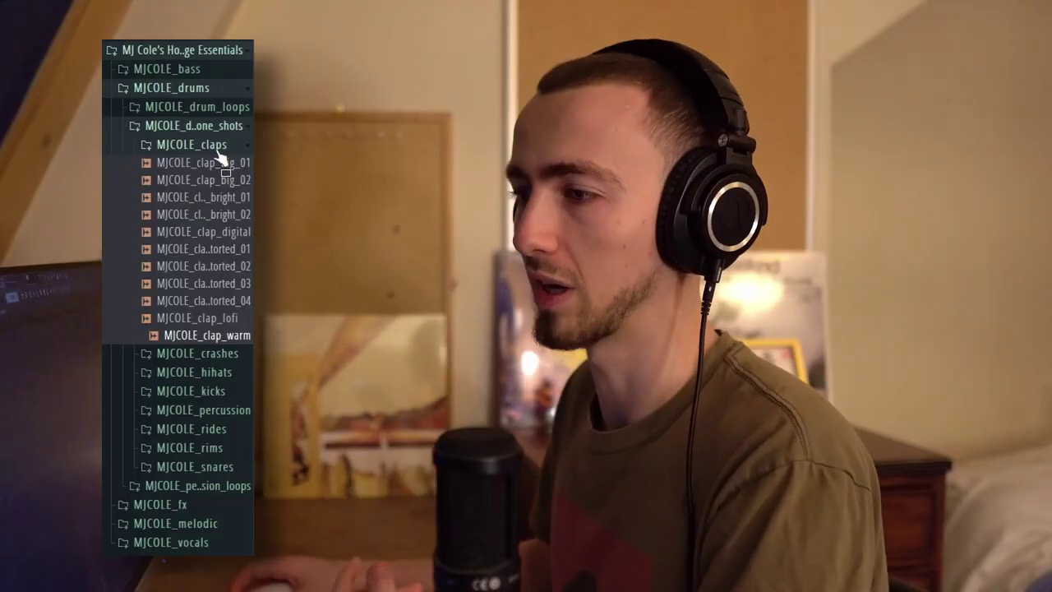
# Browse from the claps to the MJCOLE_snares folder and add MJCOLE_snare_nyquist as a new channel
pyautogui.click(218, 147)
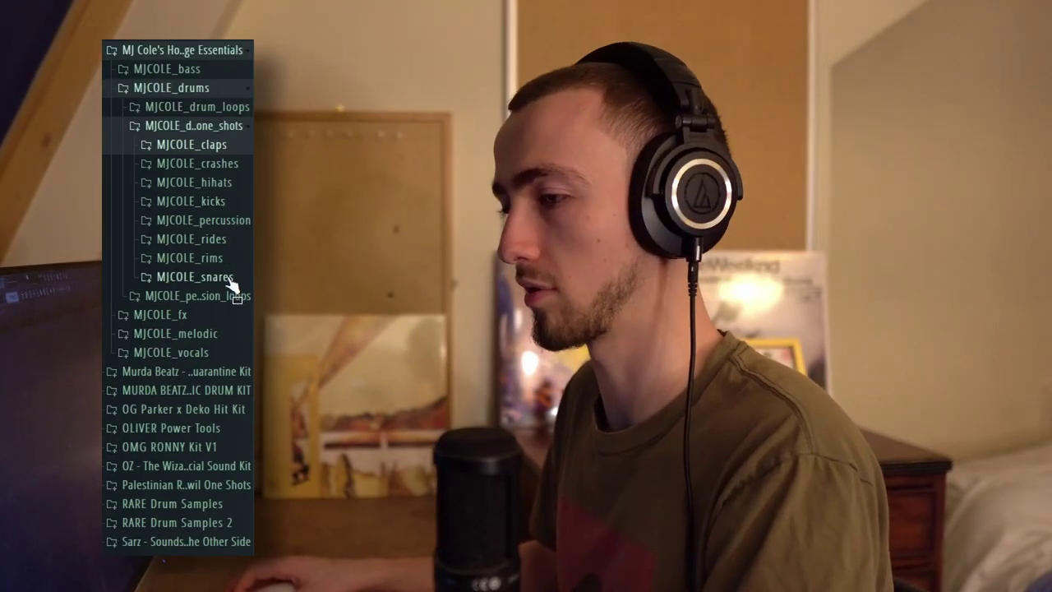
pyautogui.click(227, 276)
pyautogui.scroll(-4, 189, 247)
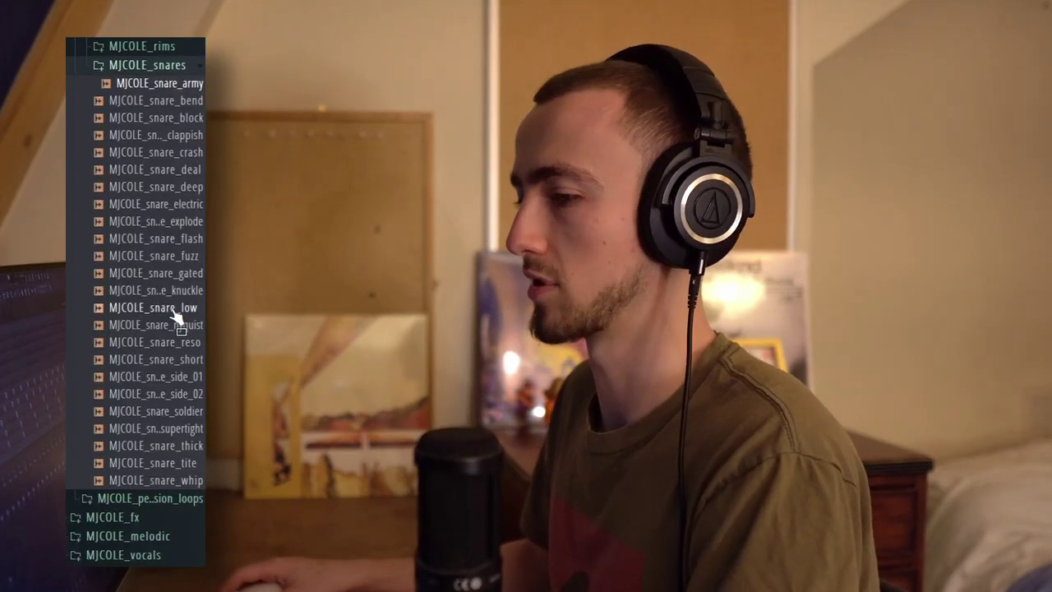
pyautogui.click(173, 311)
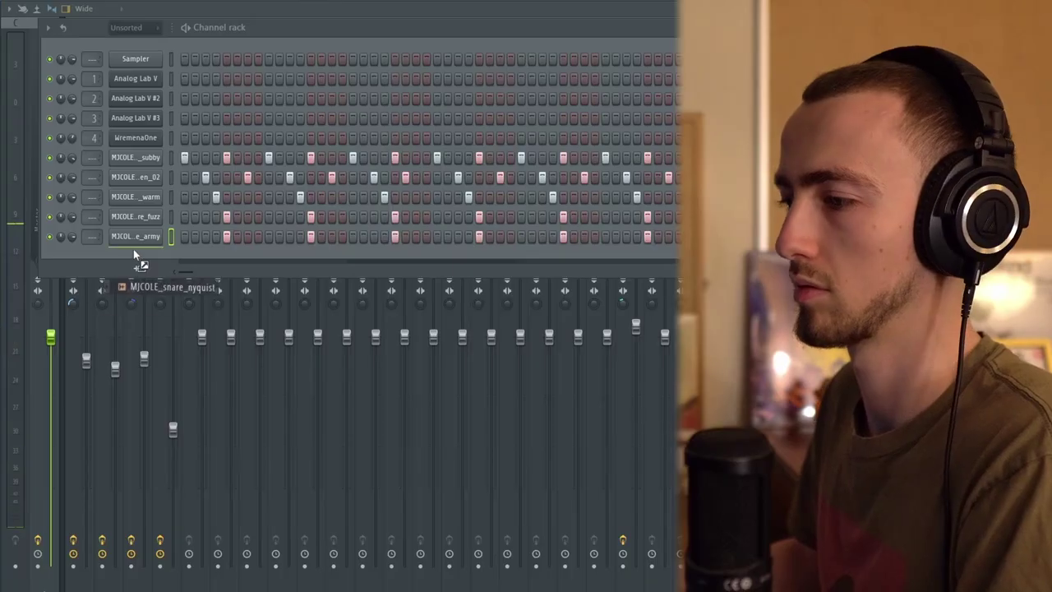
pyautogui.moveTo(134, 255); pyautogui.dragTo(135, 257)
# Place three MJCOLE_snare_nyquist hits on C5 across bars 1 and 2 and duplicate them into bars 3 and 4
pyautogui.rightClick(155, 263)
pyautogui.click(177, 255)
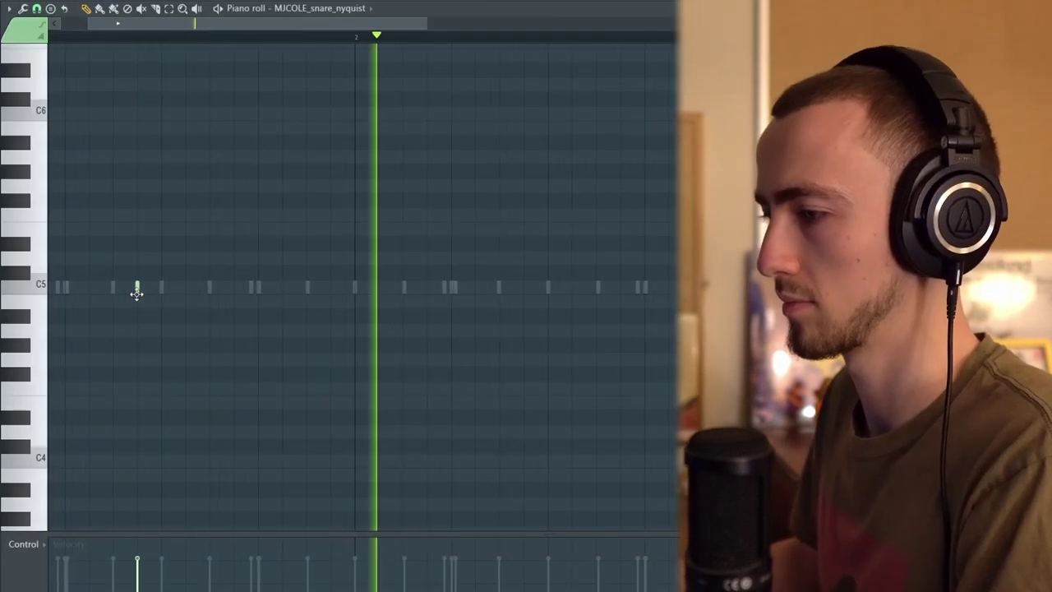
pyautogui.click(525, 288)
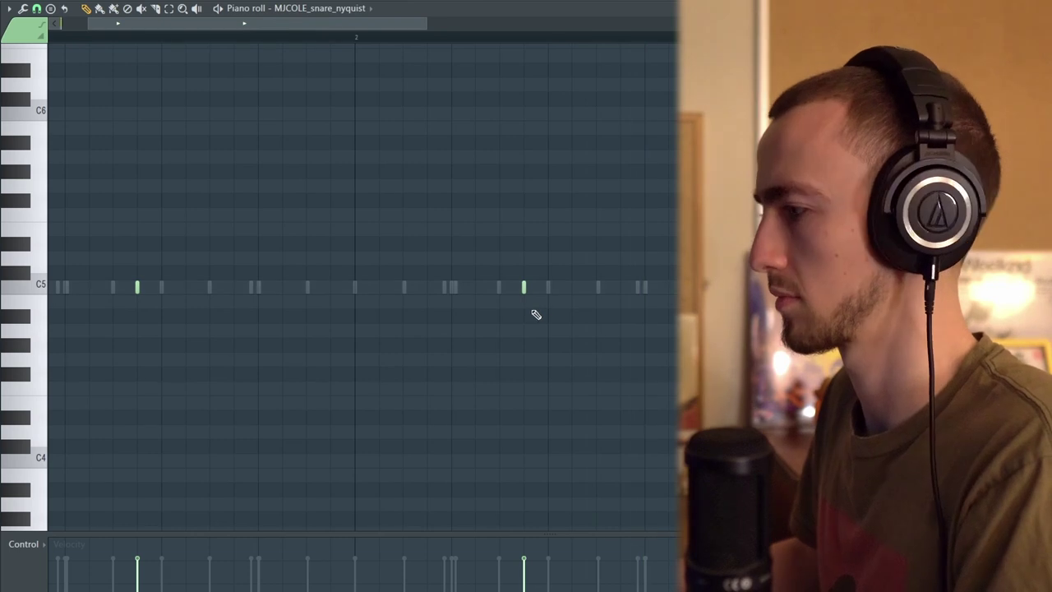
pyautogui.moveTo(523, 287); pyautogui.dragTo(546, 287)
pyautogui.click(644, 287)
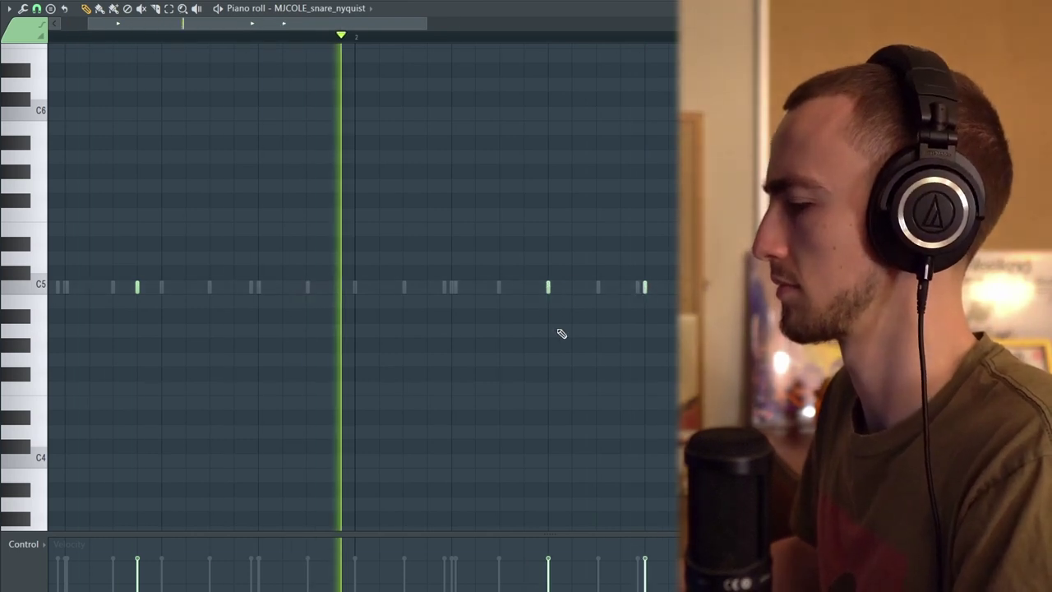
pyautogui.hotkey('ctrl', 'a')
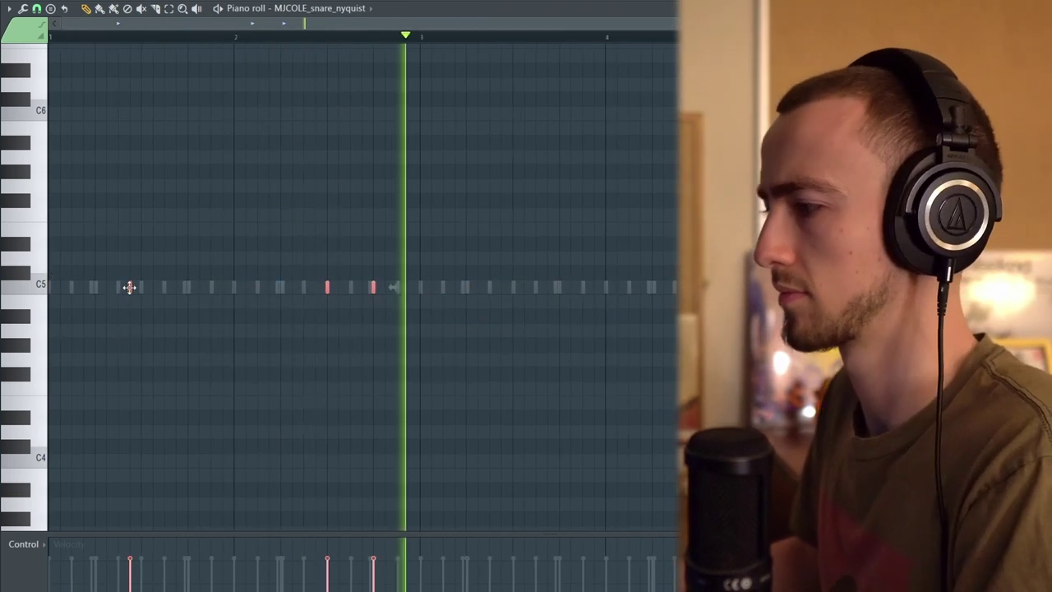
pyautogui.click(503, 287)
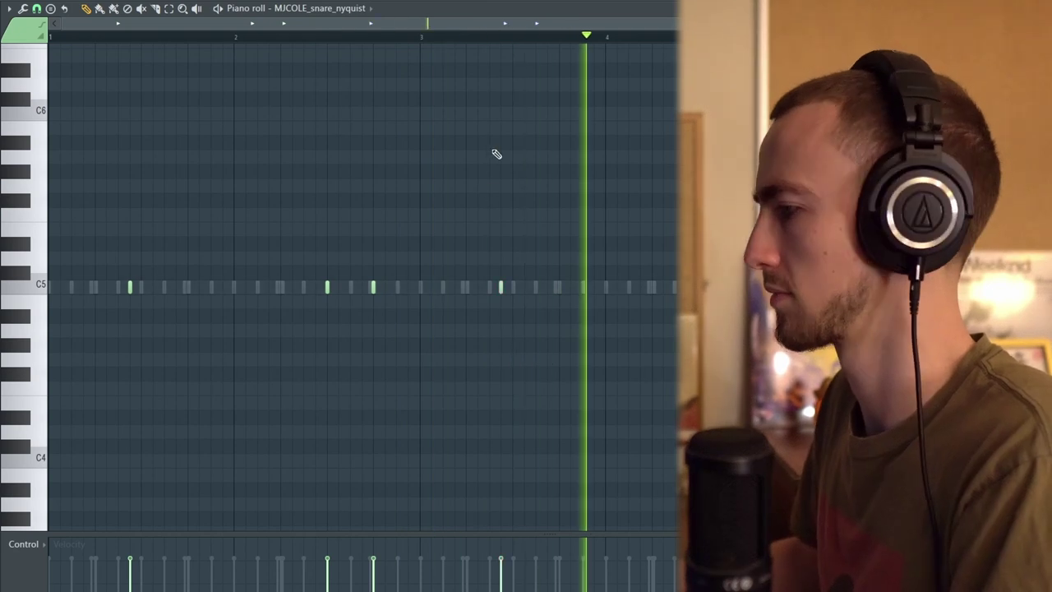
# Add the MJCOLE_snare_whip sample as a new channel below the nyquist snare
pyautogui.press('space')
pyautogui.moveTo(489, 4); pyautogui.dragTo(286, 282)
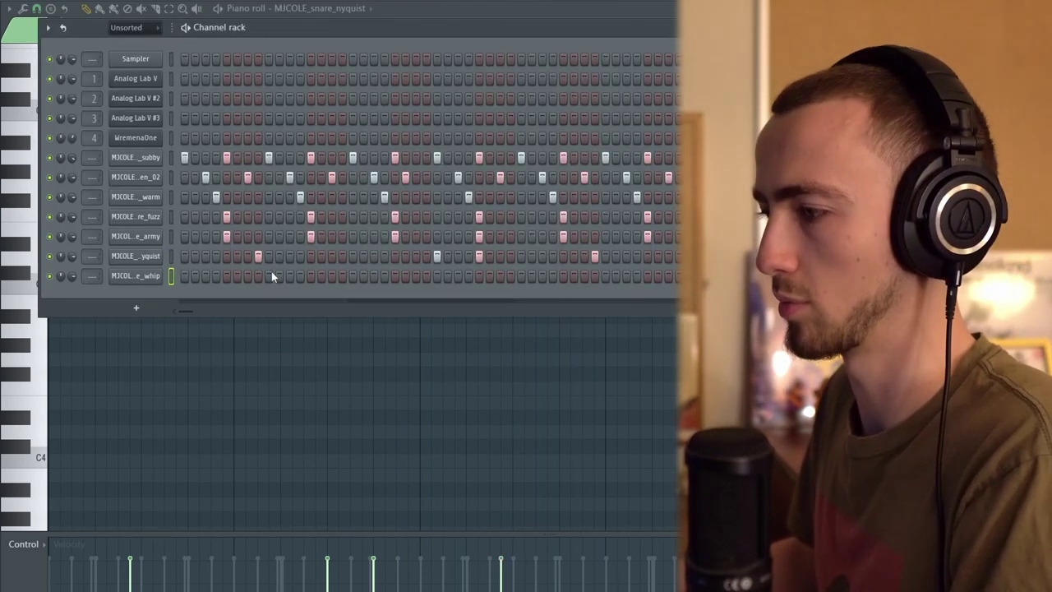
pyautogui.press('F6')
# Place one MJCOLE_snare_whip hit on C5 in each of bars 1, 2 and 3, and add MJCOLE_crash_bright_04 as a new channel
pyautogui.press('space')
pyautogui.click(315, 287)
pyautogui.click(152, 287)
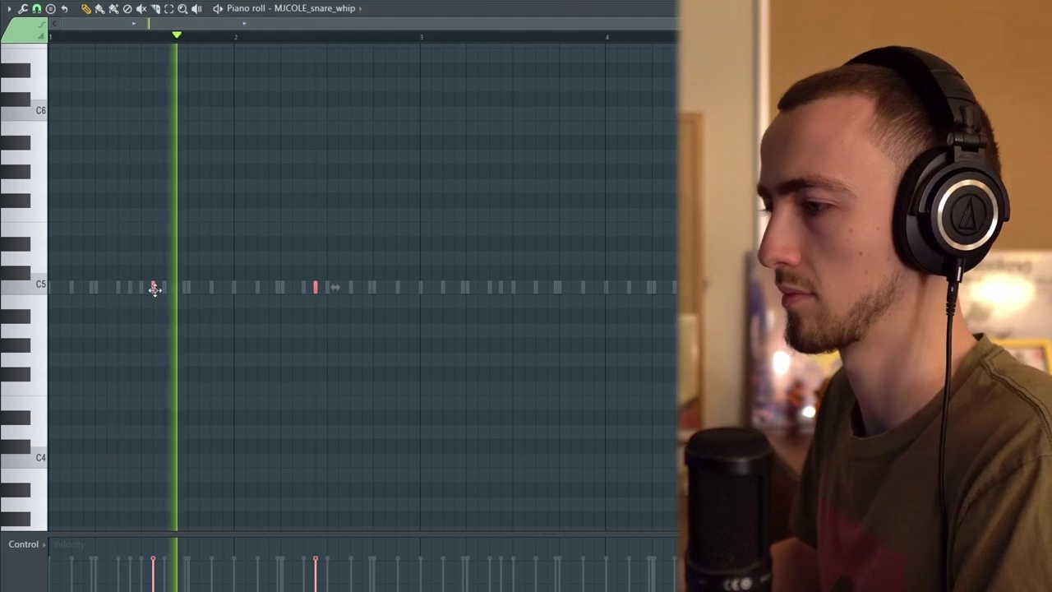
pyautogui.click(569, 287)
pyautogui.moveTo(568, 287); pyautogui.dragTo(525, 287)
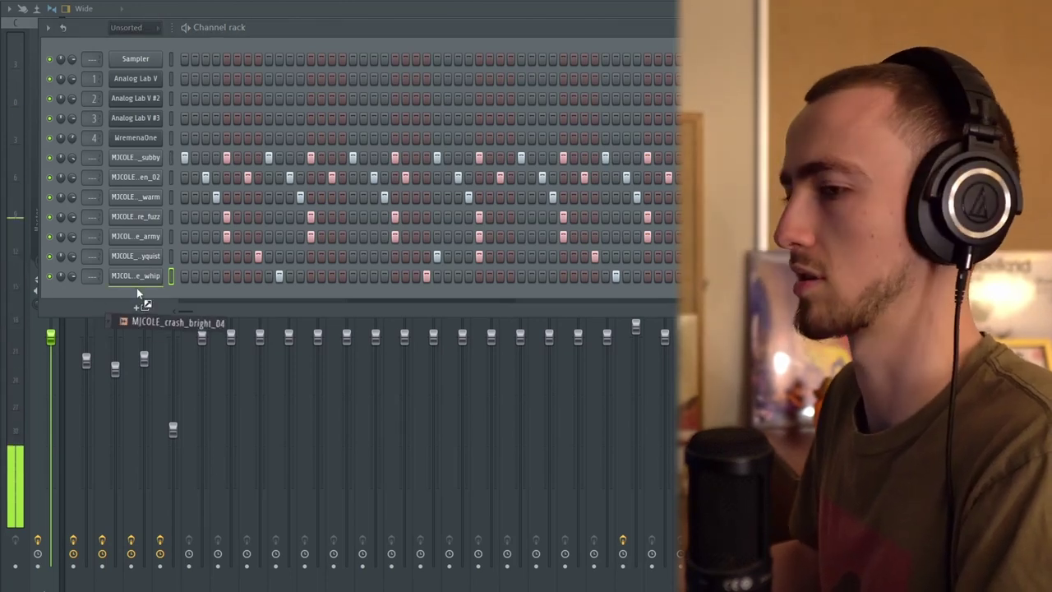
pyautogui.moveTo(137, 293); pyautogui.dragTo(140, 296)
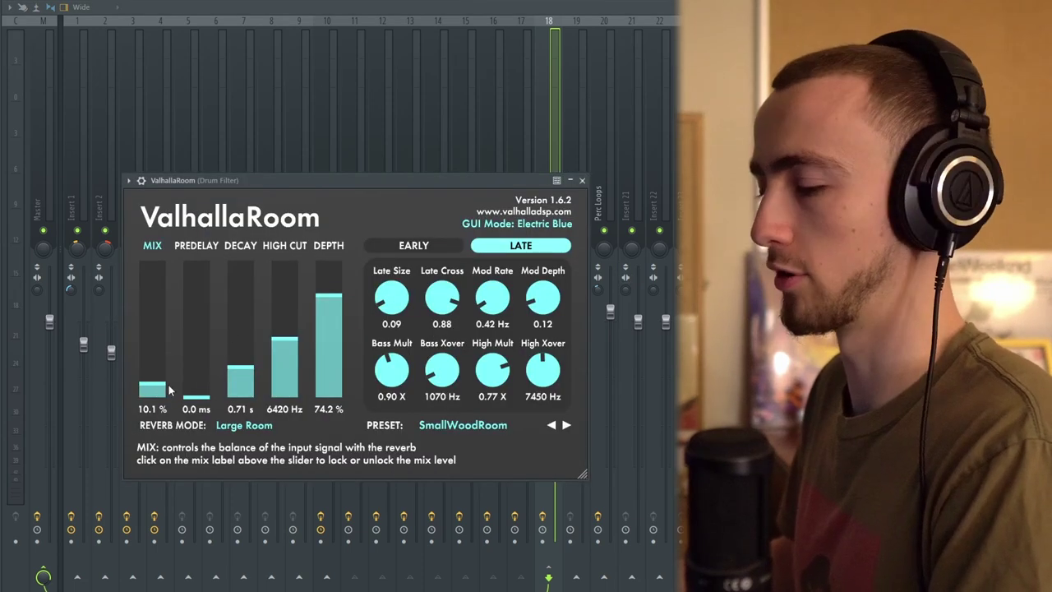
# Review the ValhallaRoom and Fruity Love Philter effects on the Drum Filter track, close them and audition the drum mix
pyautogui.click(585, 181)
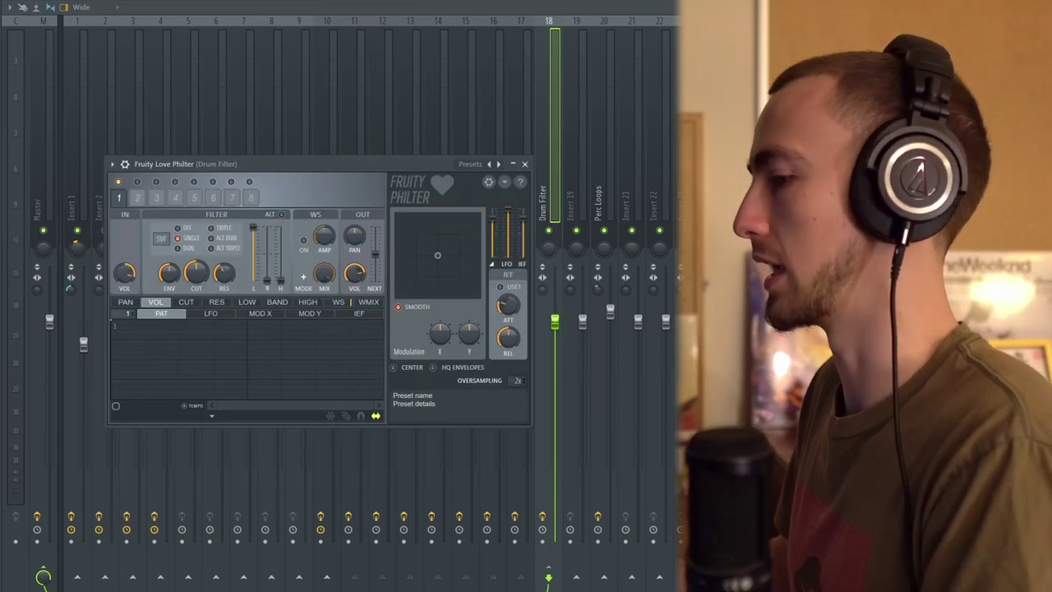
pyautogui.press('Escape')
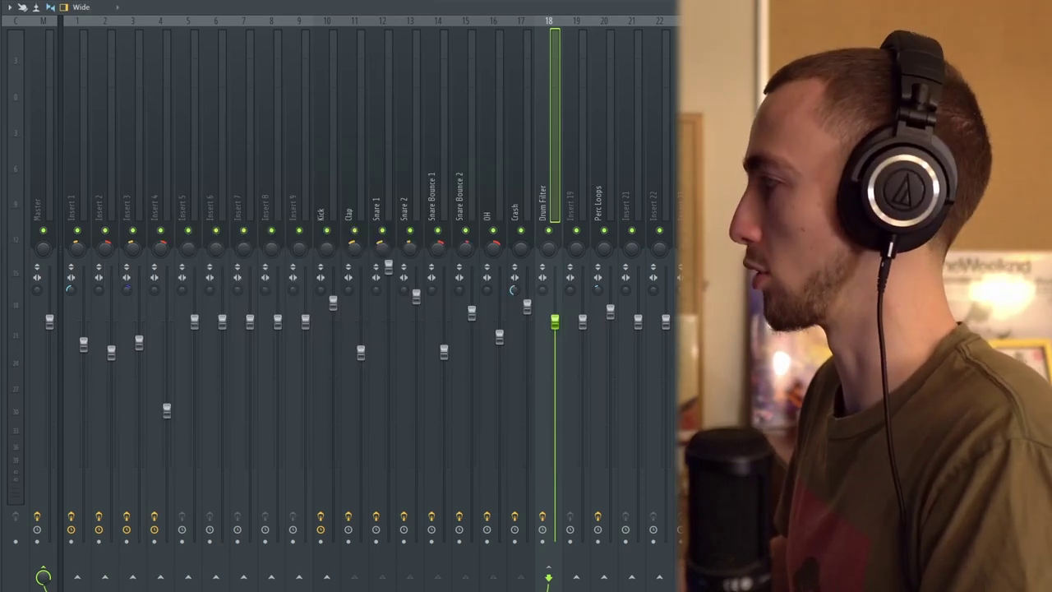
pyautogui.press('space')
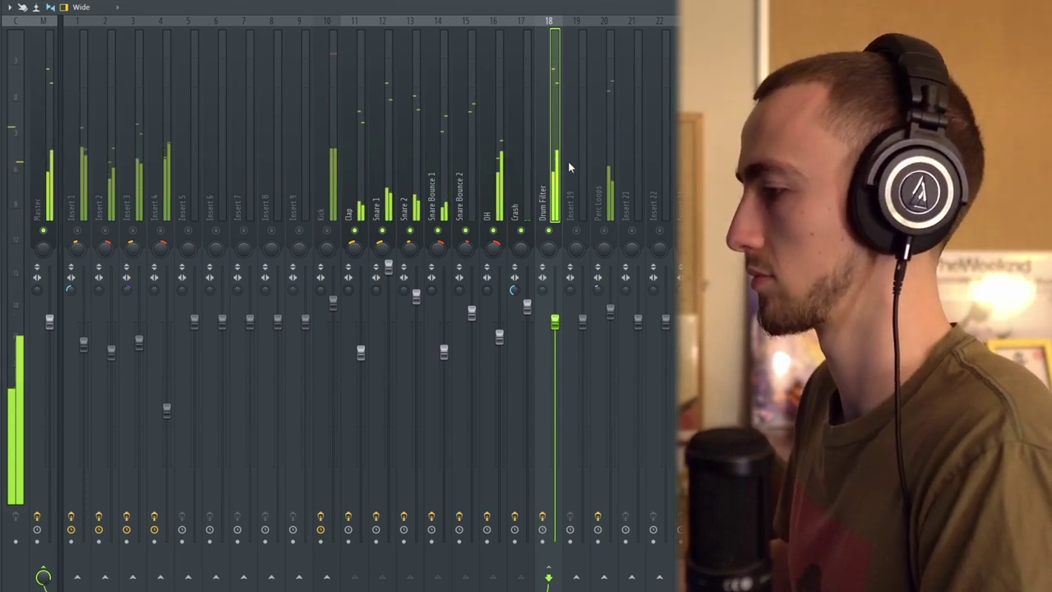
pyautogui.press('space')
pyautogui.press('space')
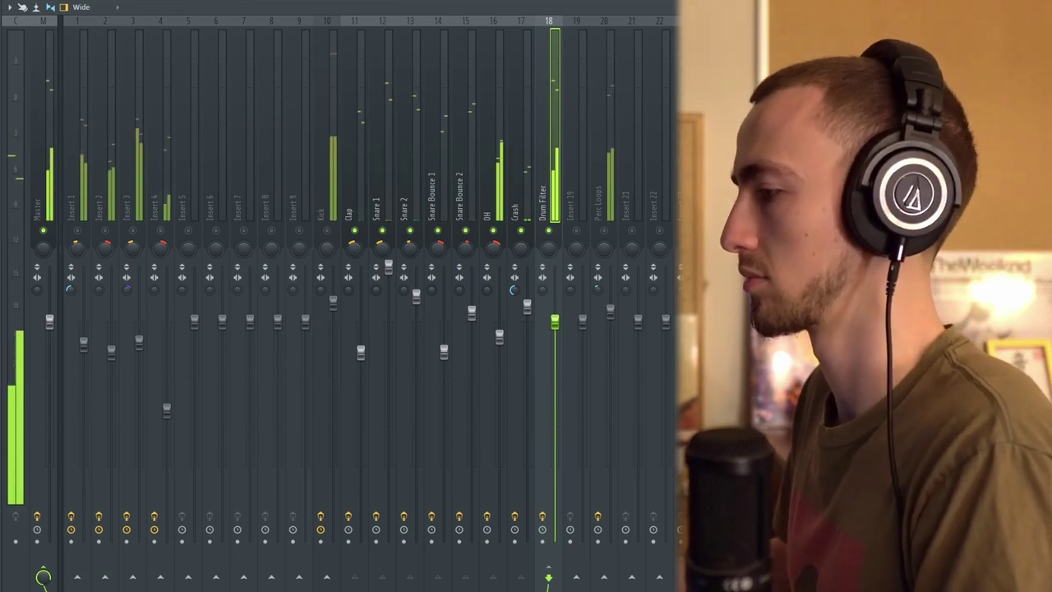
pyautogui.press('space')
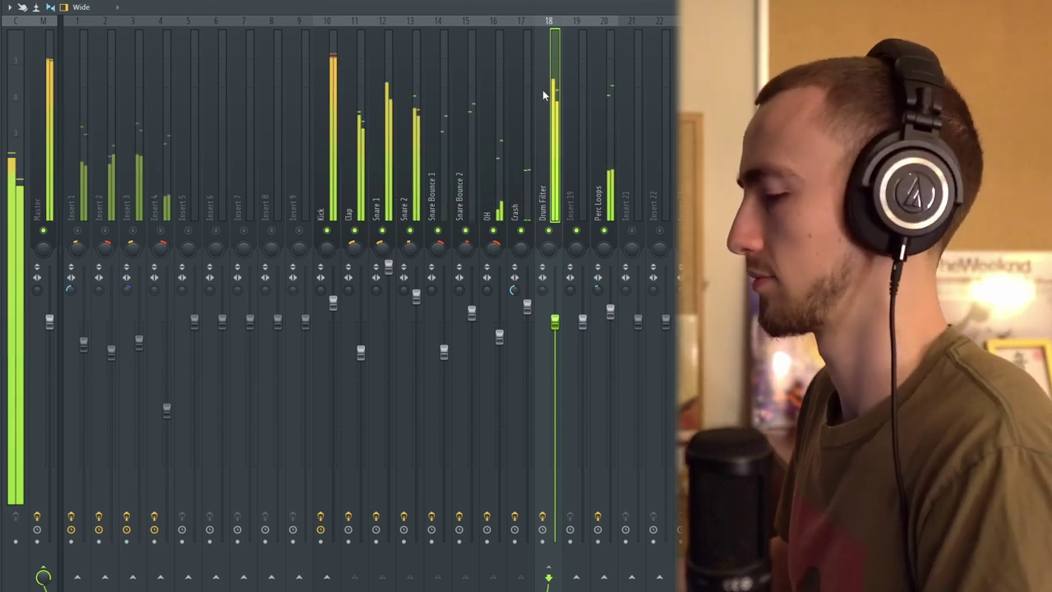
# Unmute all the mixer tracks during playback and raise the Insert 4 fader
pyautogui.rightClick(329, 233)
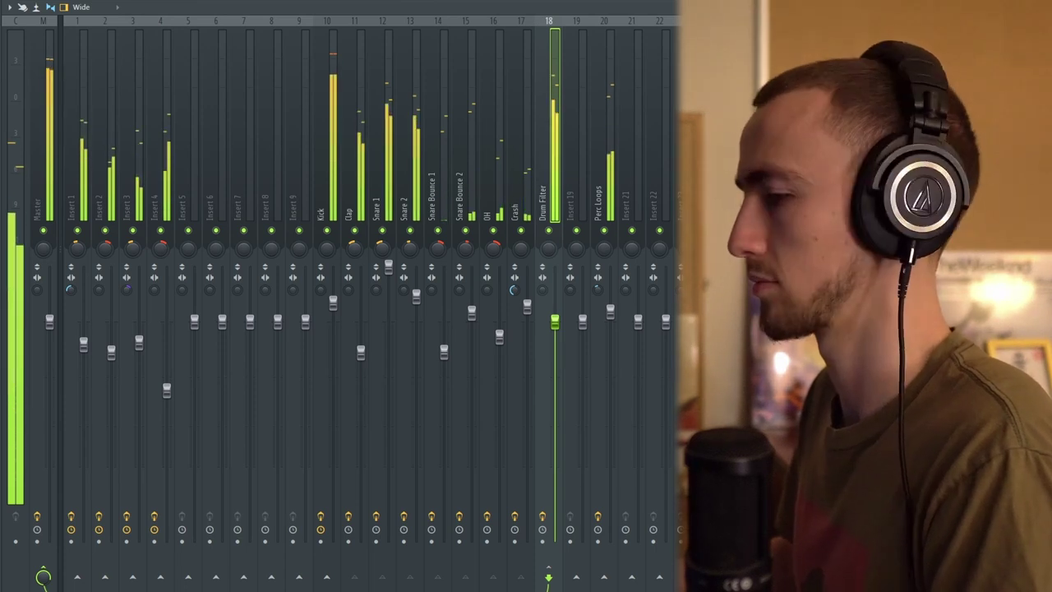
pyautogui.moveTo(166, 391); pyautogui.dragTo(164, 374)
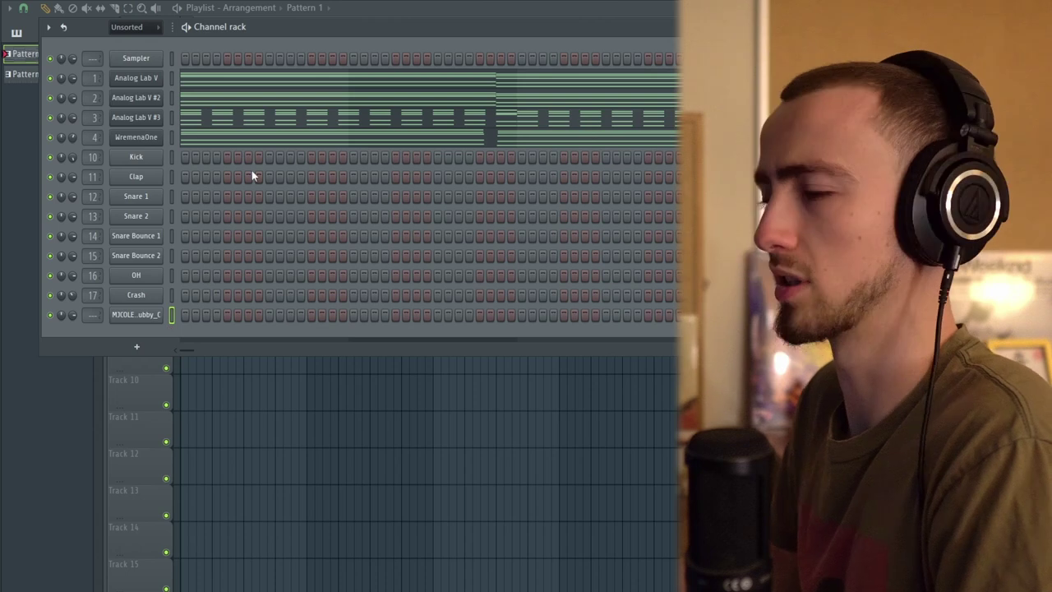
# Open the MJCOLE_bass_subby_C sample in the audio editor, play it and examine the start of its waveform closely
pyautogui.click(139, 315)
pyautogui.rightClick(180, 347)
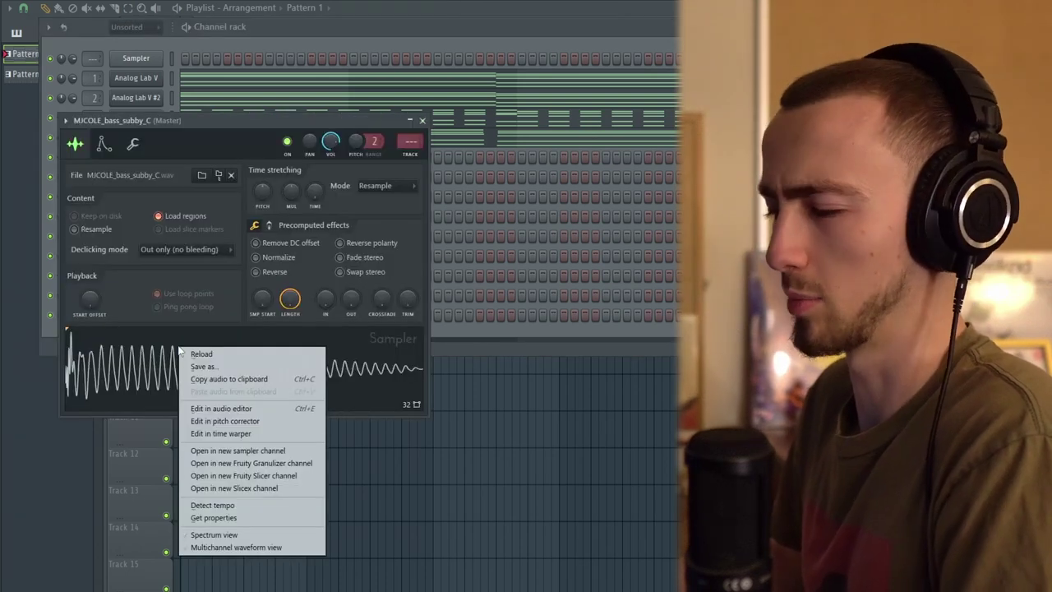
pyautogui.click(224, 406)
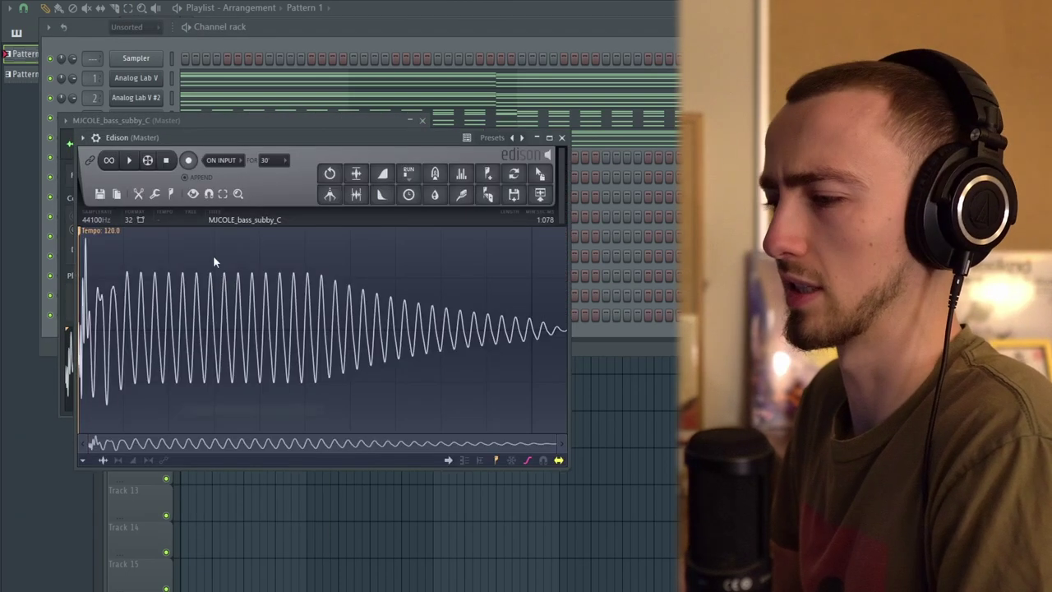
pyautogui.click(132, 161)
pyautogui.scroll(5, 105, 371)
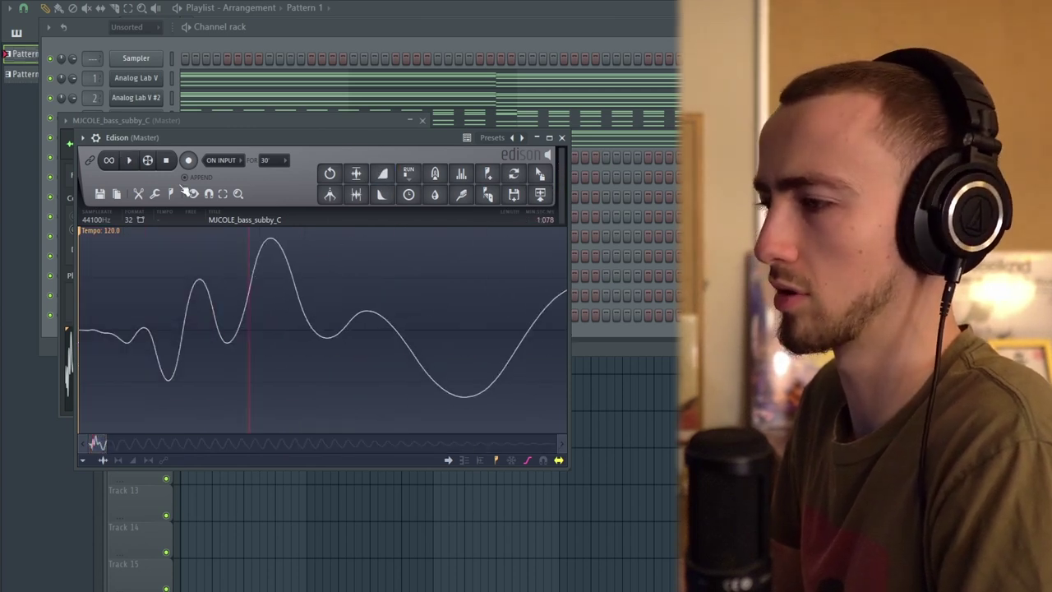
pyautogui.click(561, 137)
pyautogui.click(422, 120)
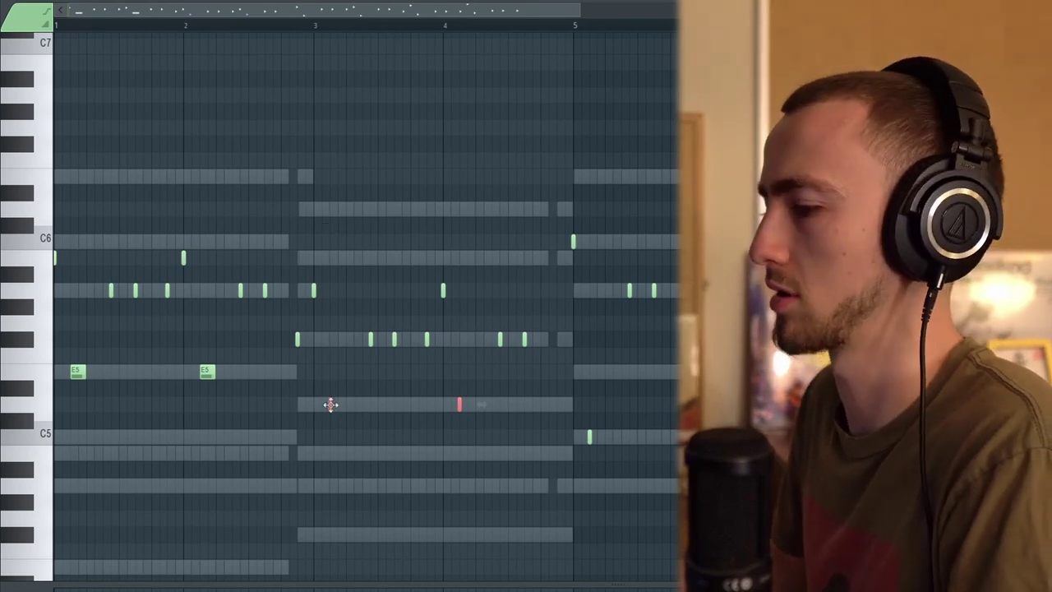
# Lengthen the low D5, C5 and E5 bass notes from bar 3 through bar 8 to two steps each
pyautogui.moveTo(564, 400); pyautogui.dragTo(681, 475)
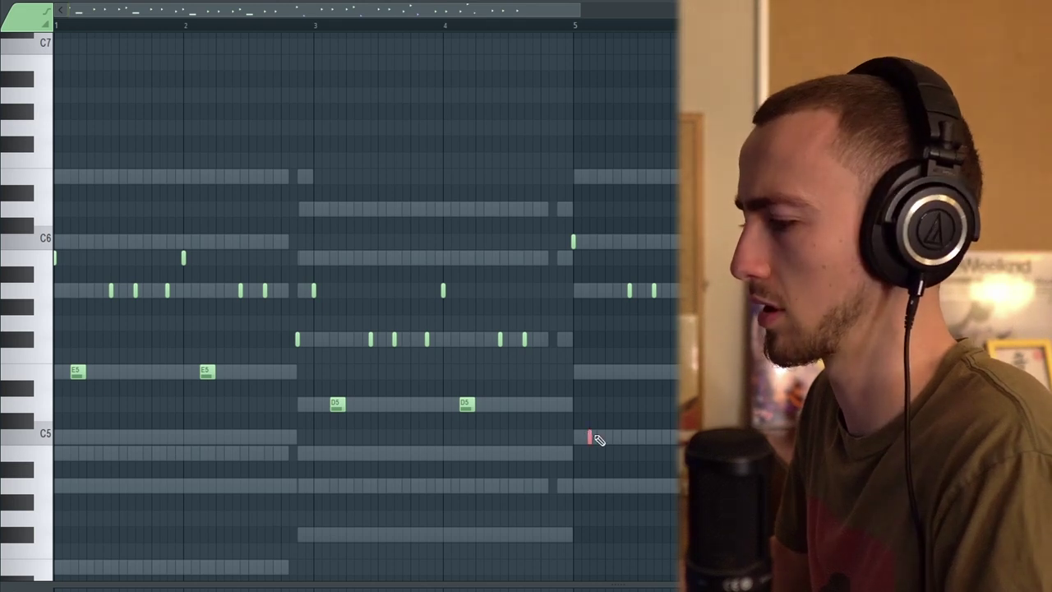
pyautogui.scroll(-3, 489, 359)
pyautogui.press('space')
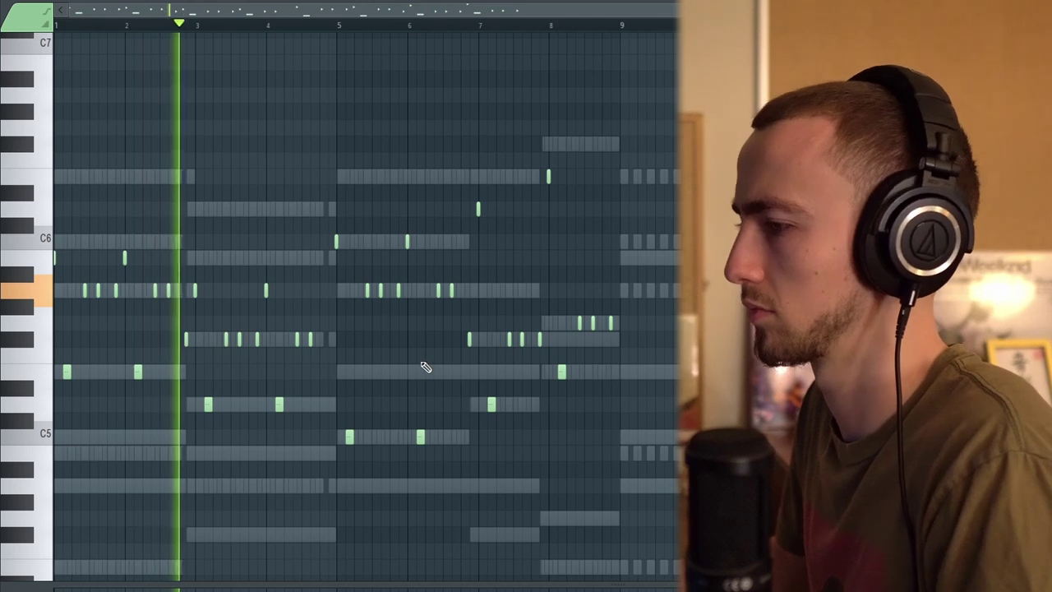
# Lengthen the last F#5 bass note in bar 4 to about three steps
pyautogui.scroll(3, 383, 375)
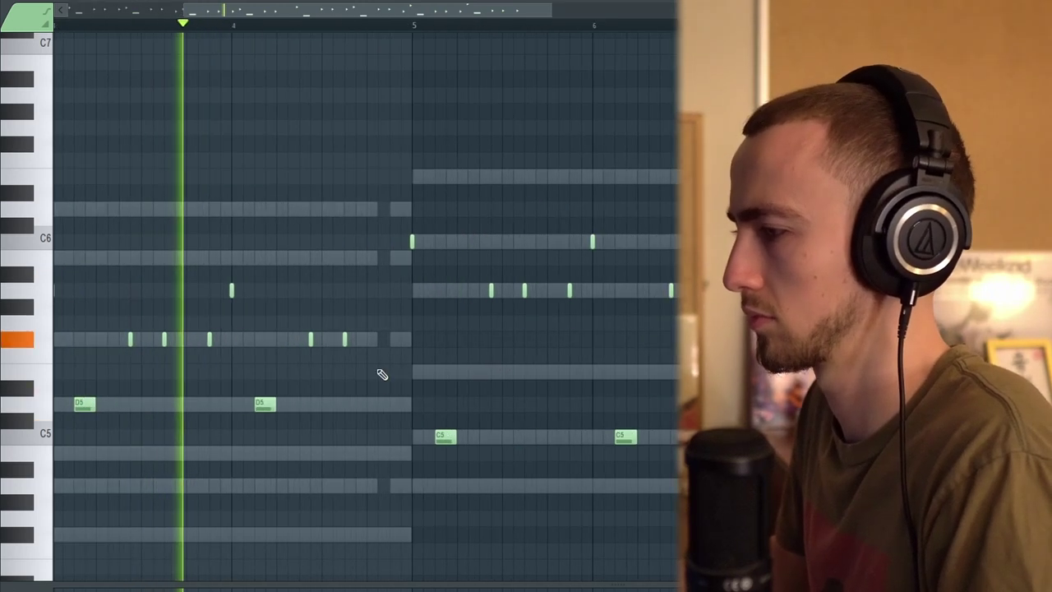
pyautogui.click(350, 339)
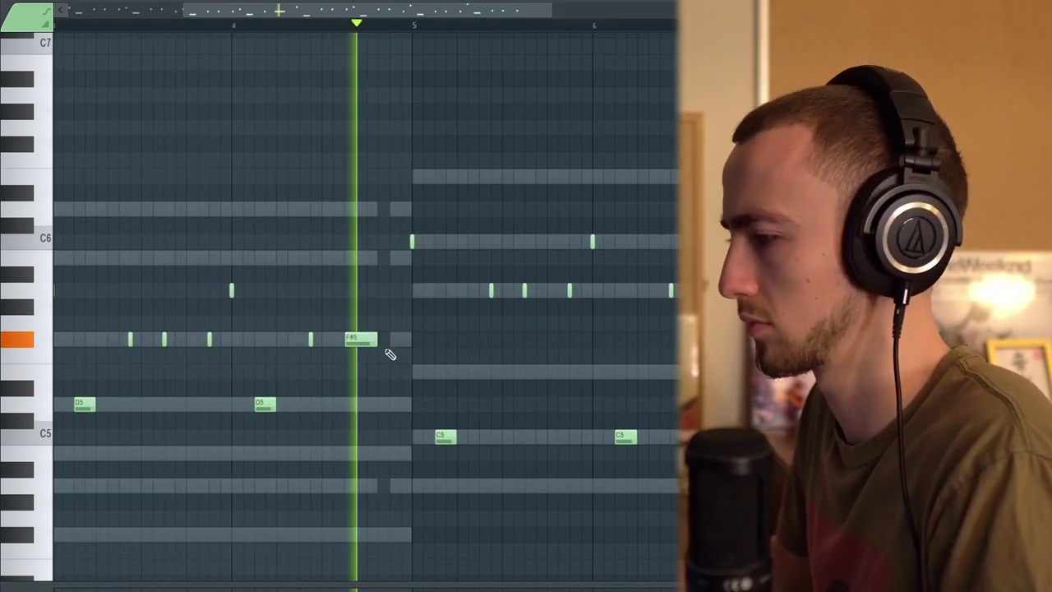
pyautogui.scroll(-1, 451, 355)
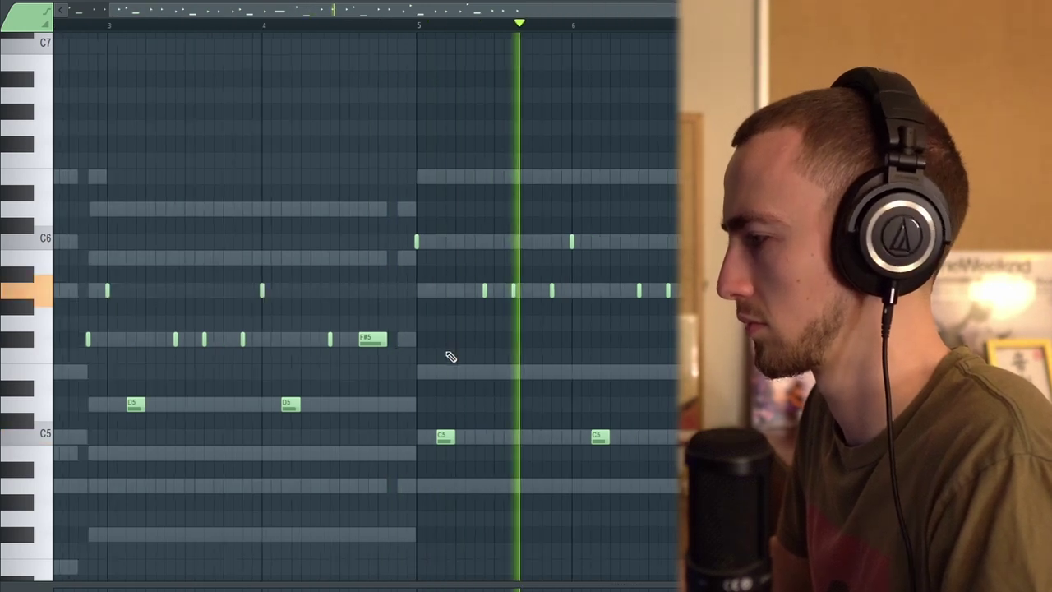
# Delete the last short G5 bass note at the end of bar 8
pyautogui.scroll(-3, 665, 383)
pyautogui.scroll(4, 550, 341)
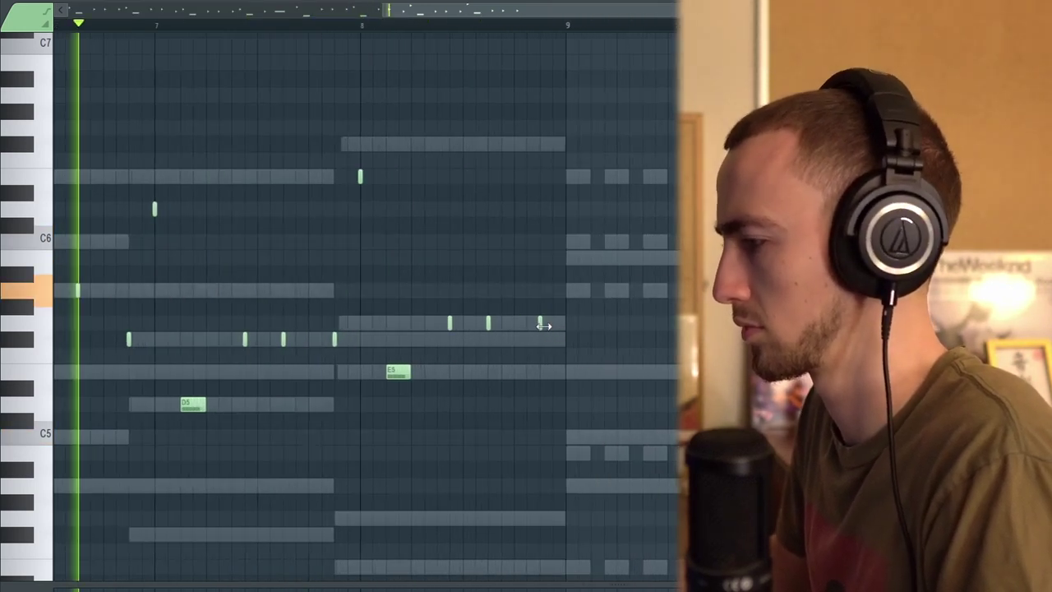
pyautogui.rightClick(541, 322)
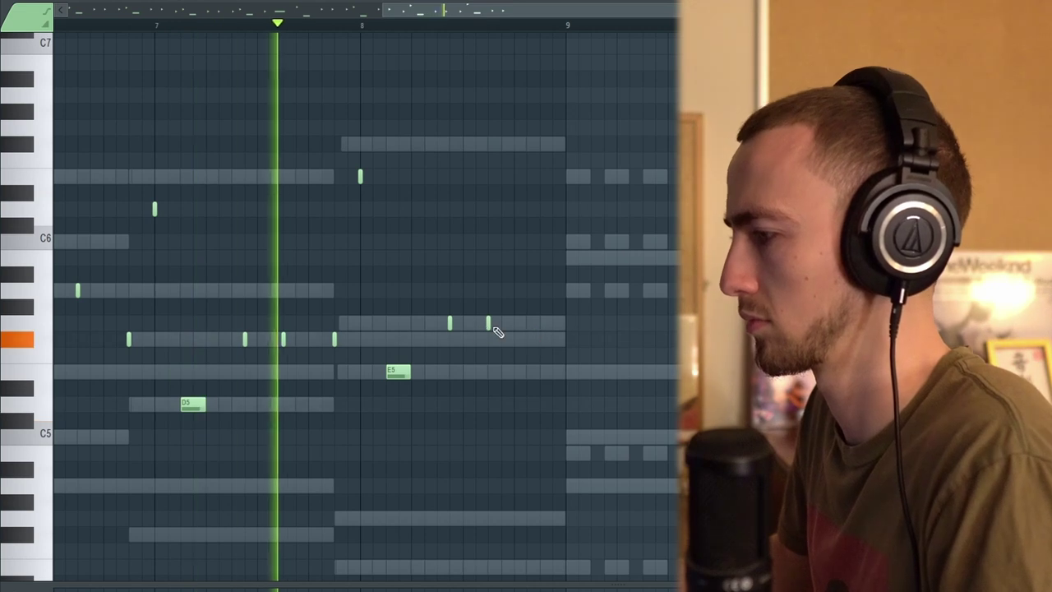
pyautogui.scroll(-3, 606, 316)
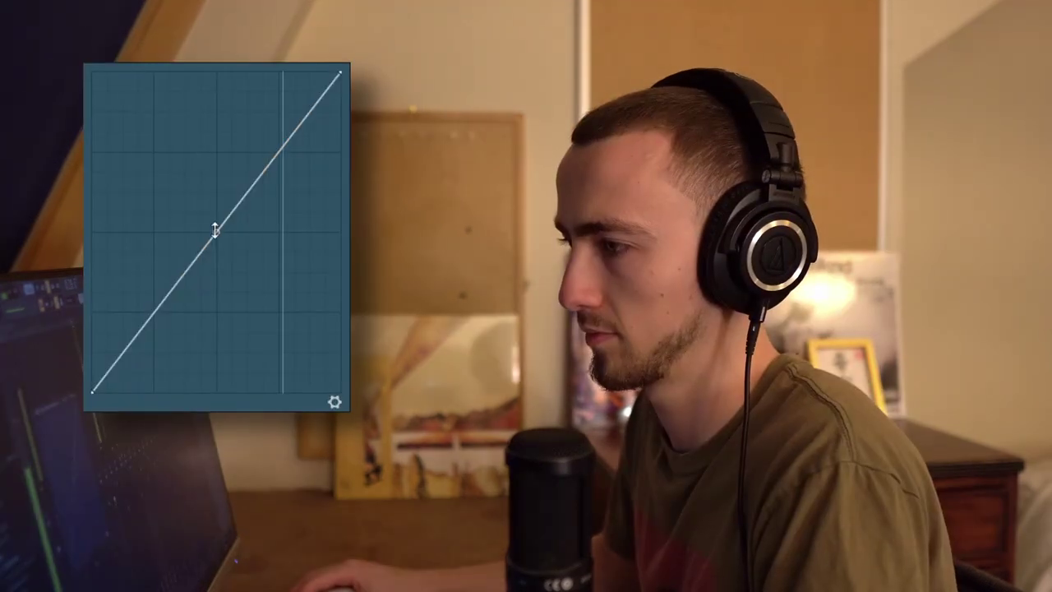
# Bend the straight mapping curve upward at its midpoint into a steep, fast-rising curve
pyautogui.moveTo(214, 231); pyautogui.dragTo(215, 132)
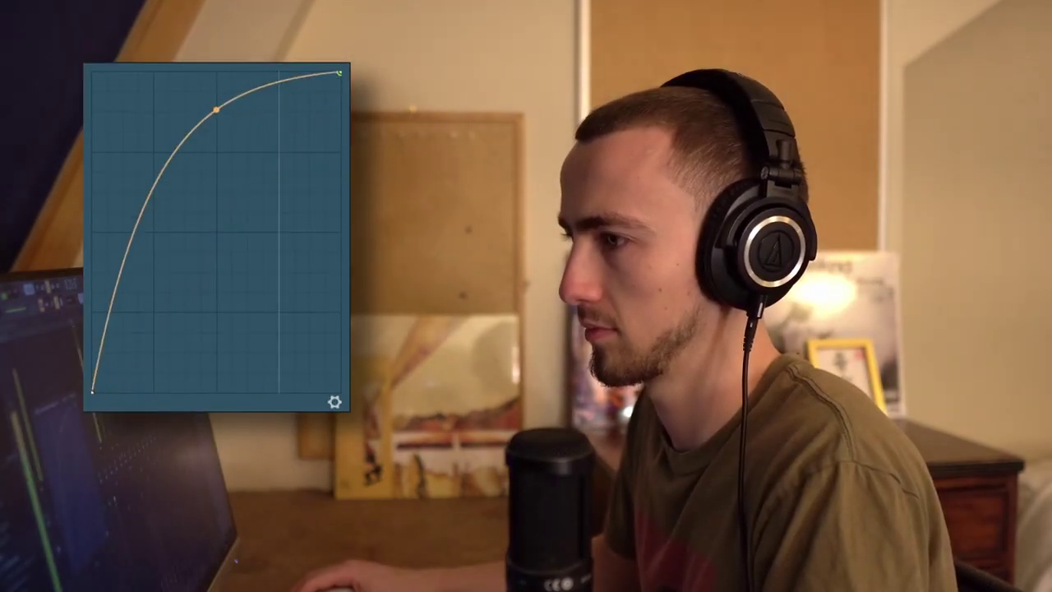